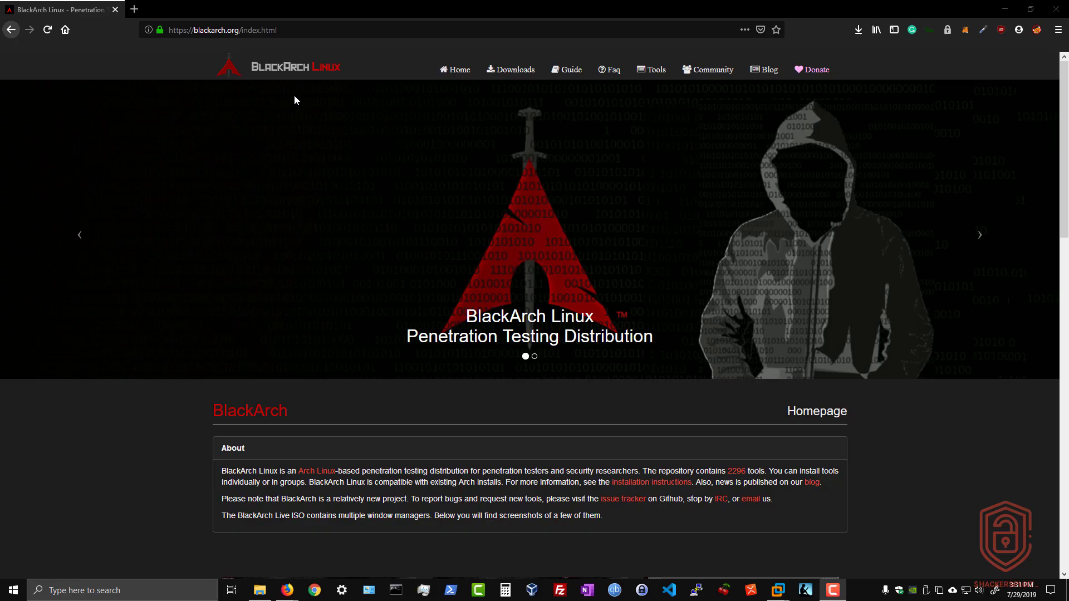
Scroll the blackarch.org homepage, then follow the top navigation's Downloads link
scroll(305, 216, down, 3)
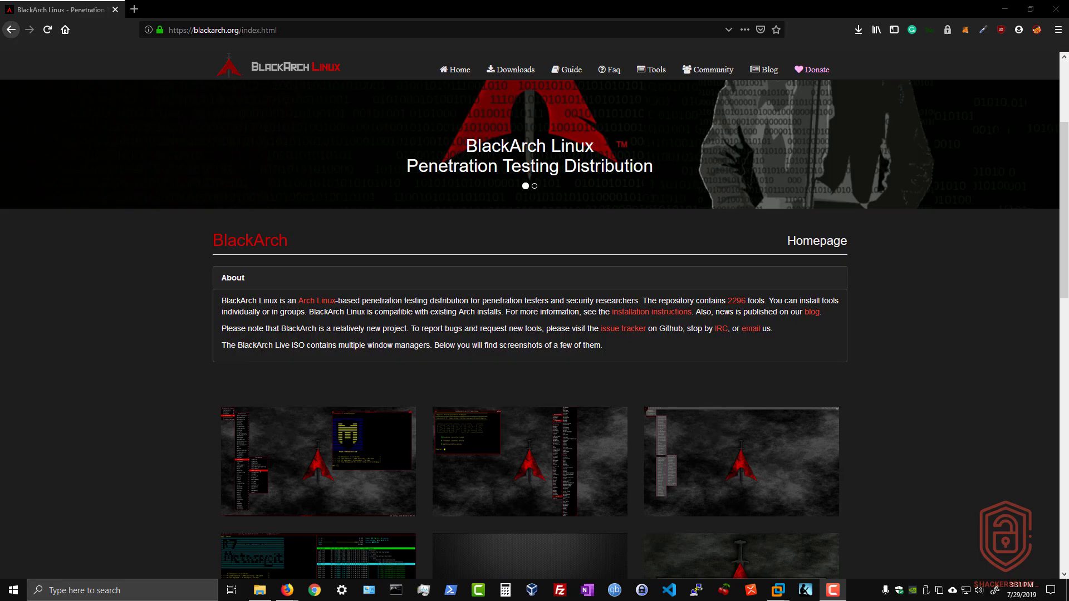
drag(239, 30, 207, 30)
click(207, 31)
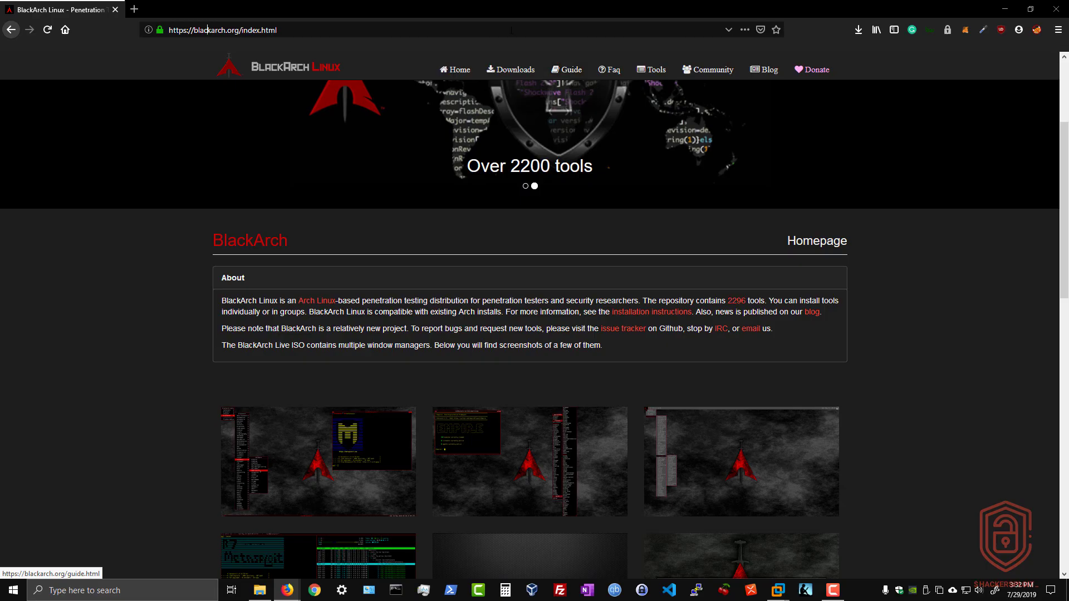
click(521, 75)
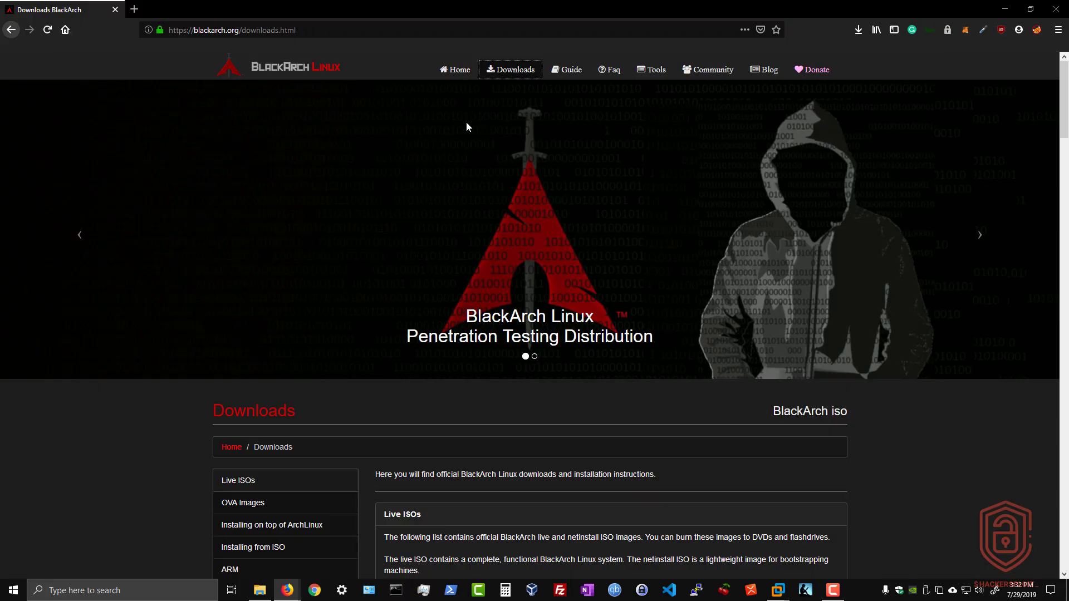
Jump to the 'Installing on top of ArchLinux' instructions, then scroll back up
scroll(462, 122, down, 6)
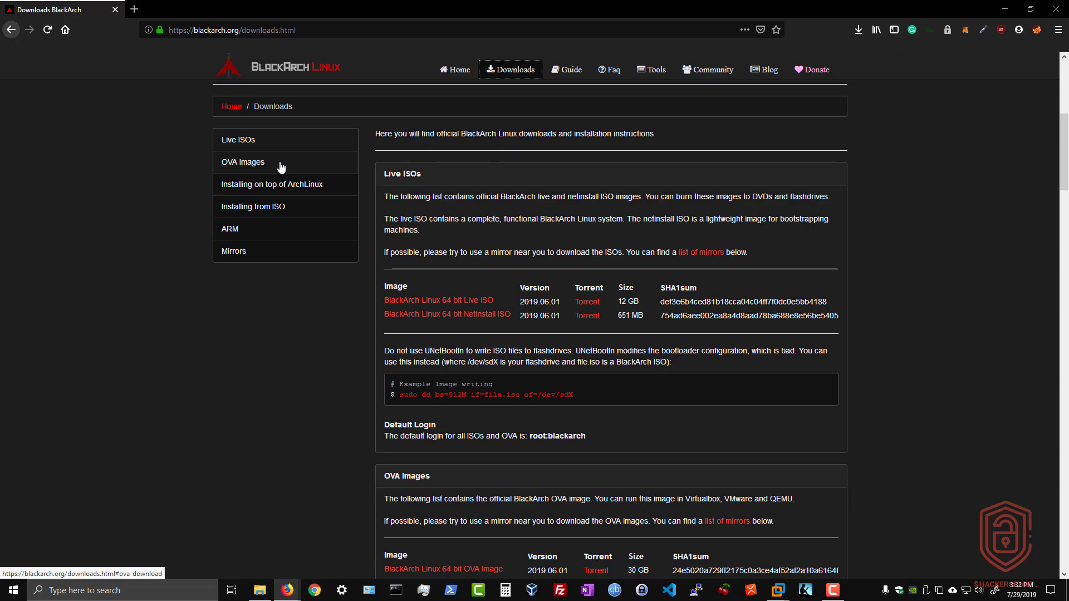
click(290, 185)
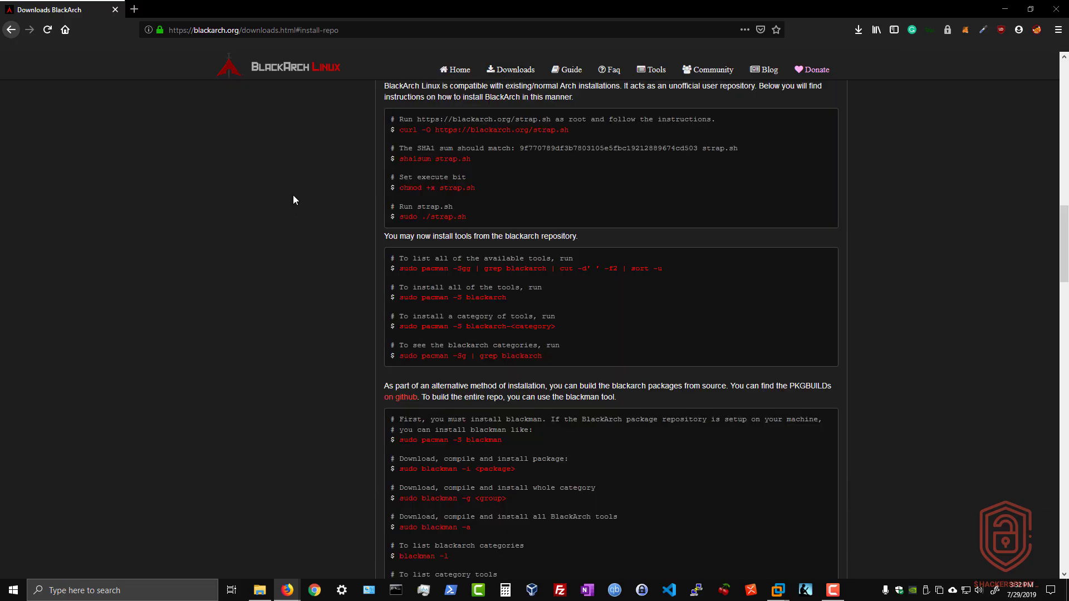
scroll(293, 195, up, 8)
scroll(293, 195, up, 3)
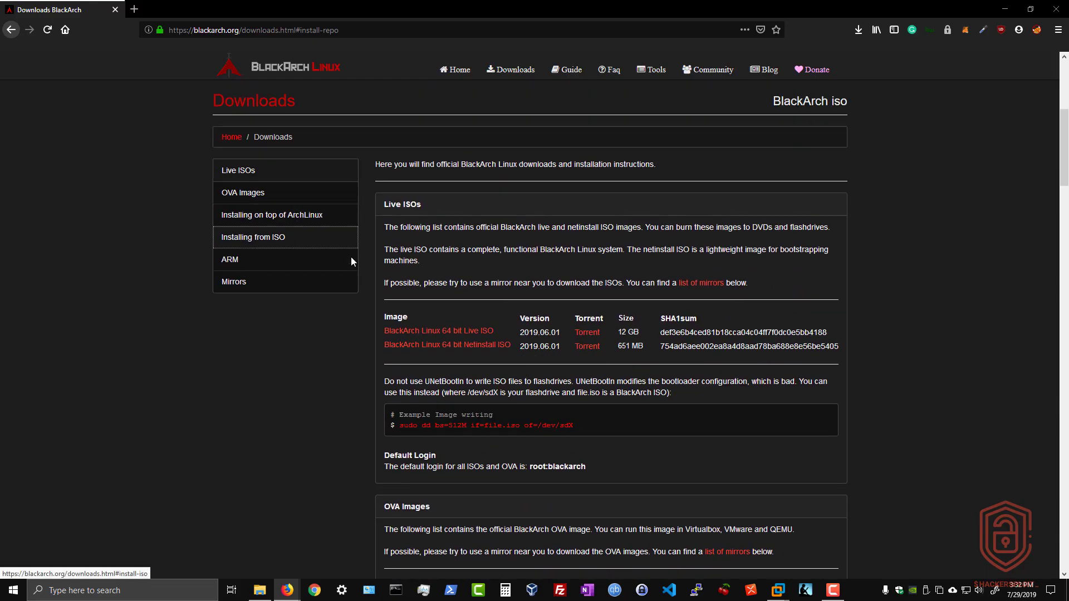
Jump to the 'Installing from ISO' section, then scroll back up
click(312, 238)
scroll(345, 259, up, 4)
scroll(345, 262, up, 10)
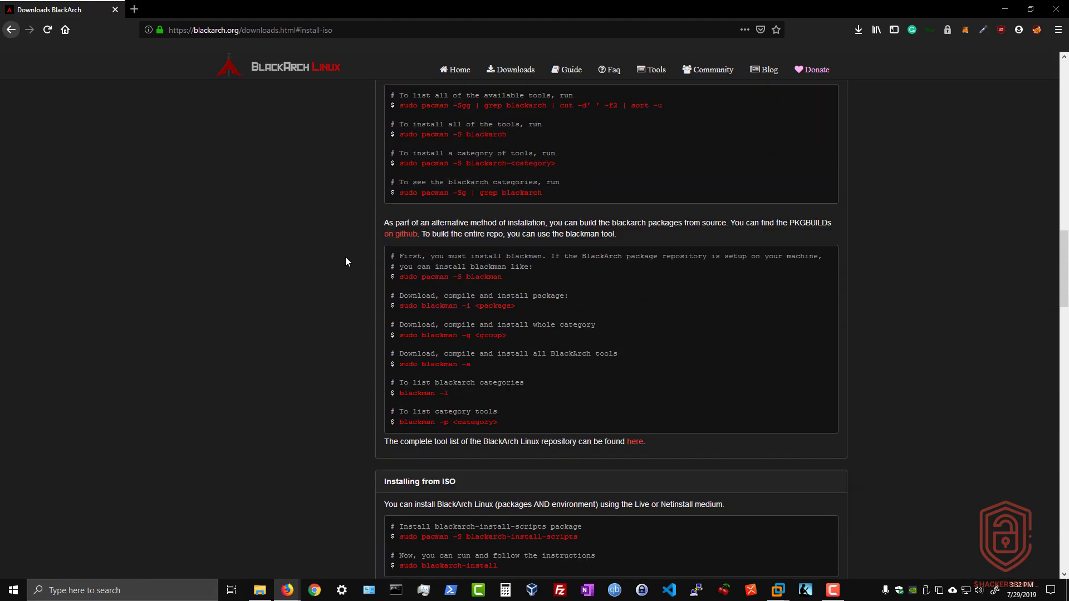
scroll(349, 263, up, 6)
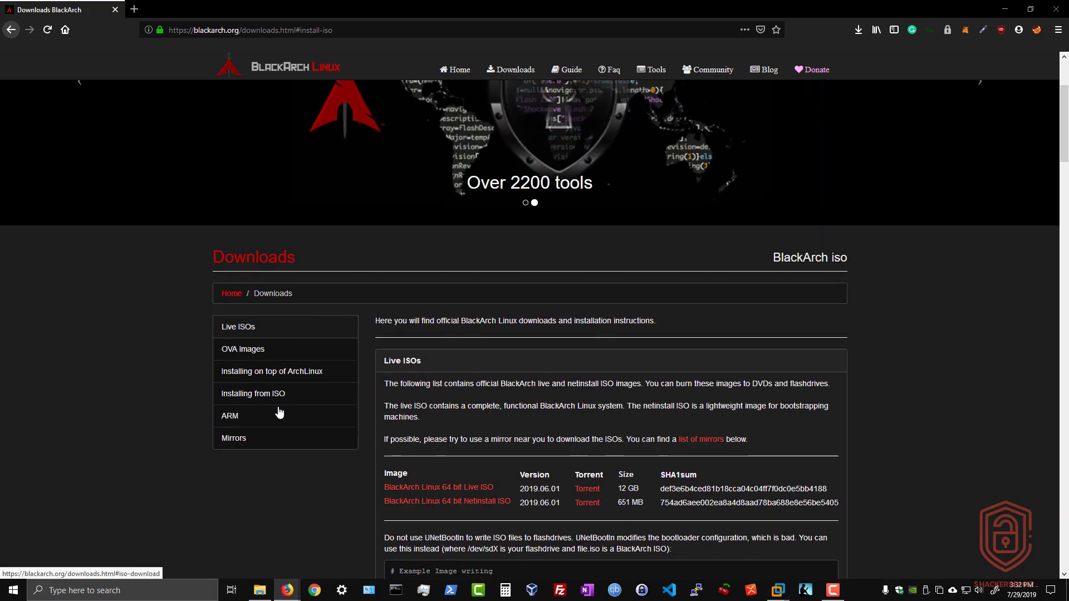
View the ARM section and mirror list, then return to the Live ISOs listing
click(278, 414)
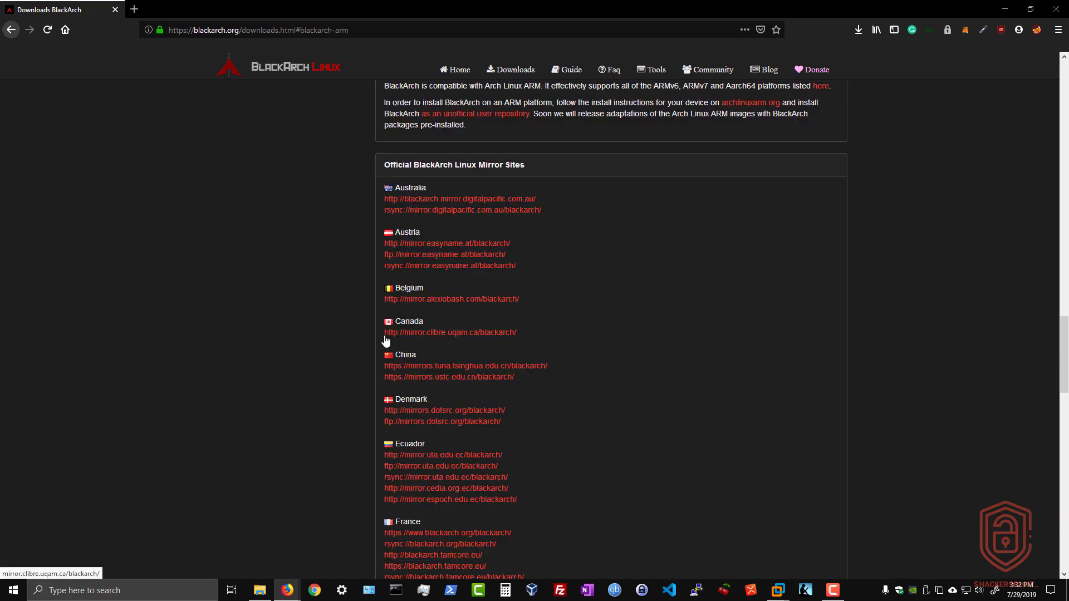
scroll(385, 337, up, 14)
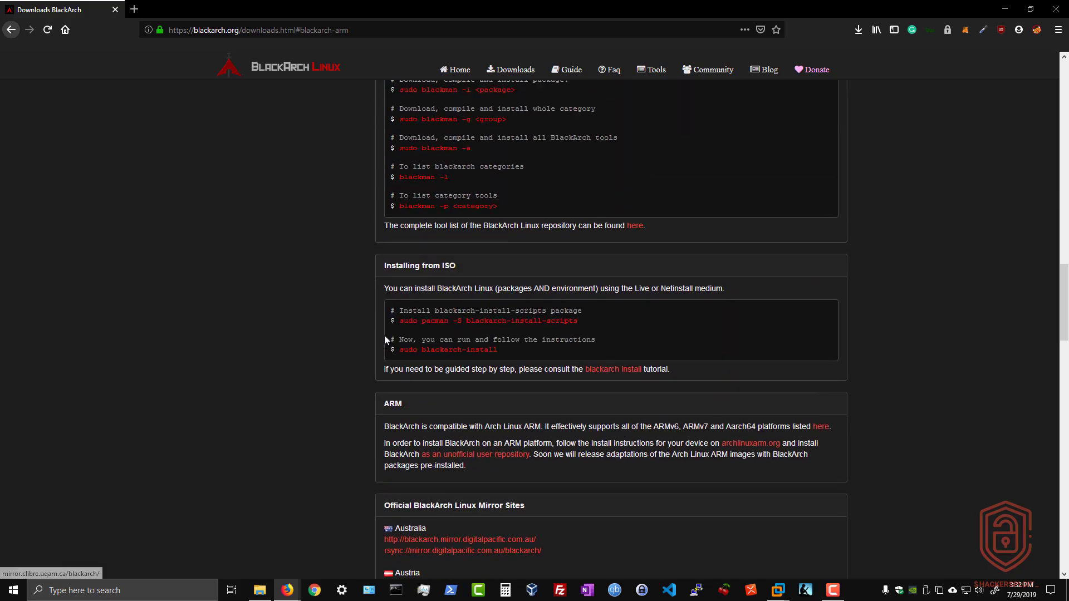
scroll(384, 335, up, 15)
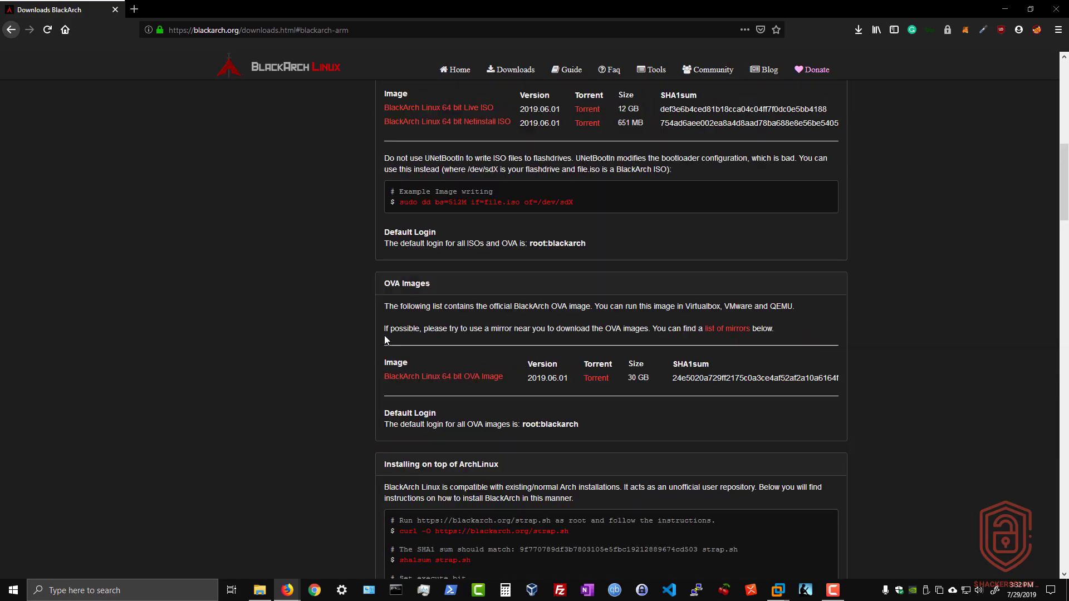
scroll(384, 335, up, 5)
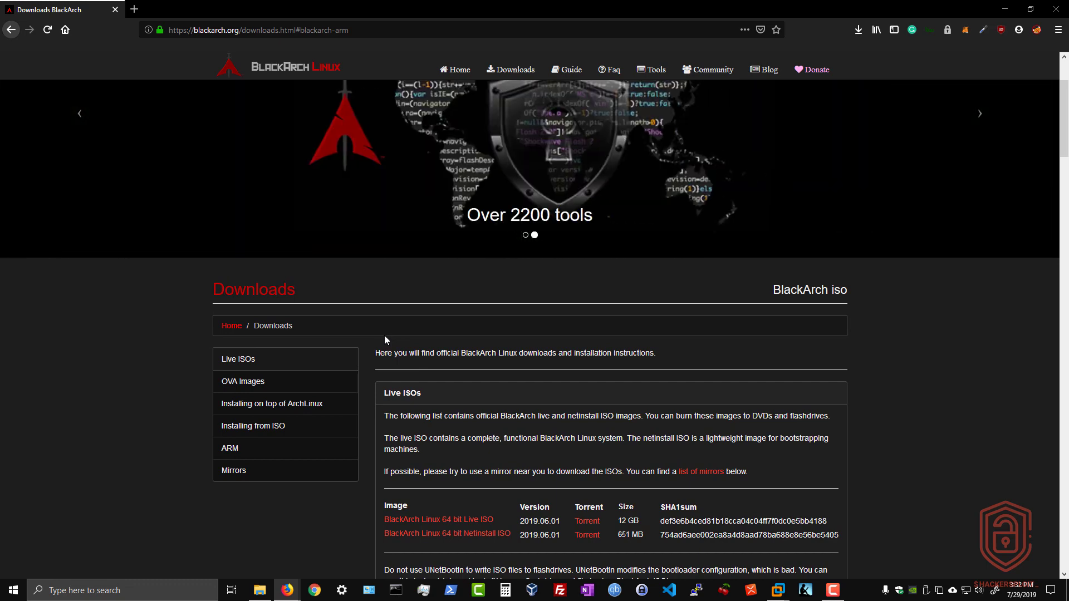
scroll(356, 342, down, 3)
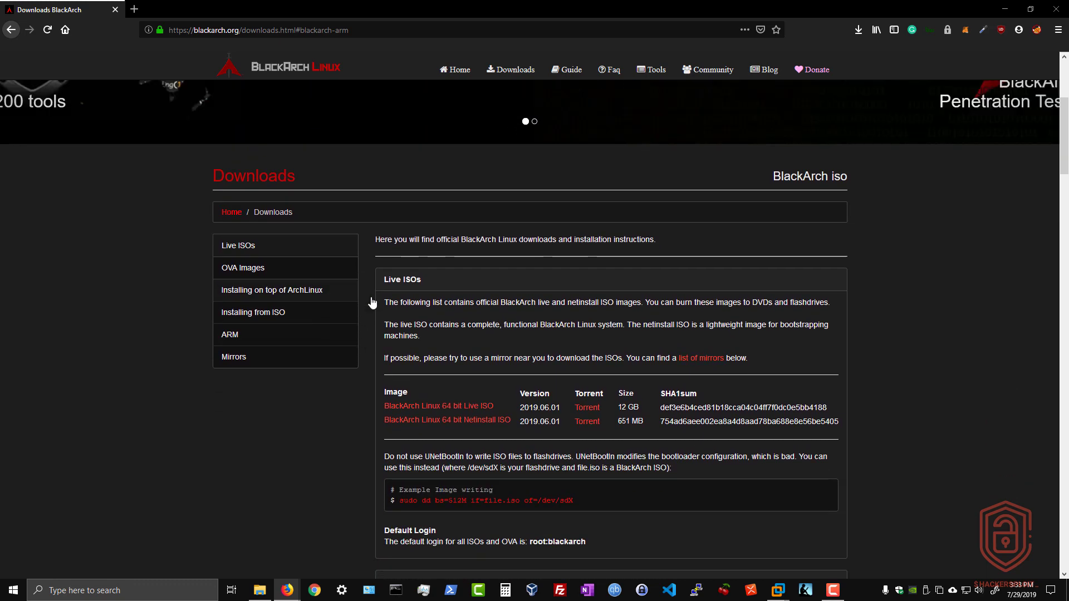
scroll(500, 293, down, 3)
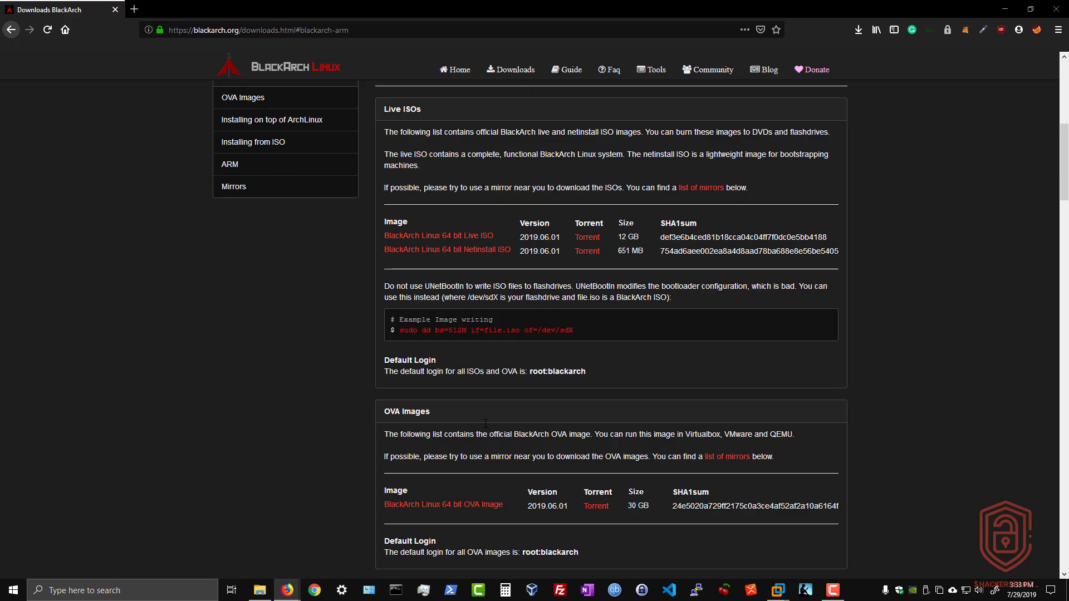
scroll(485, 425, down, 2)
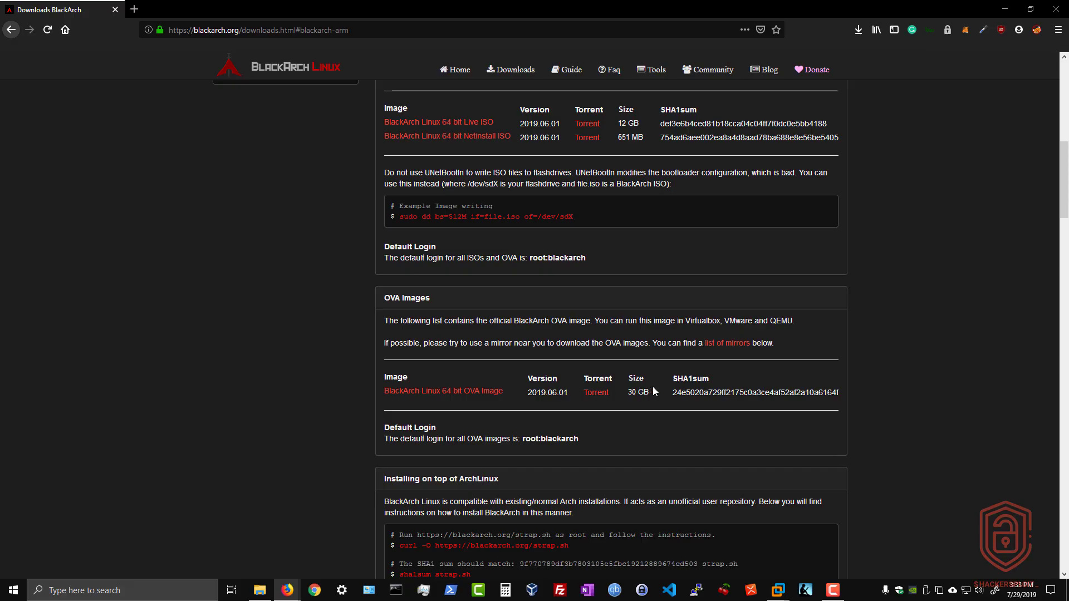
double_click(632, 394)
scroll(556, 348, up, 5)
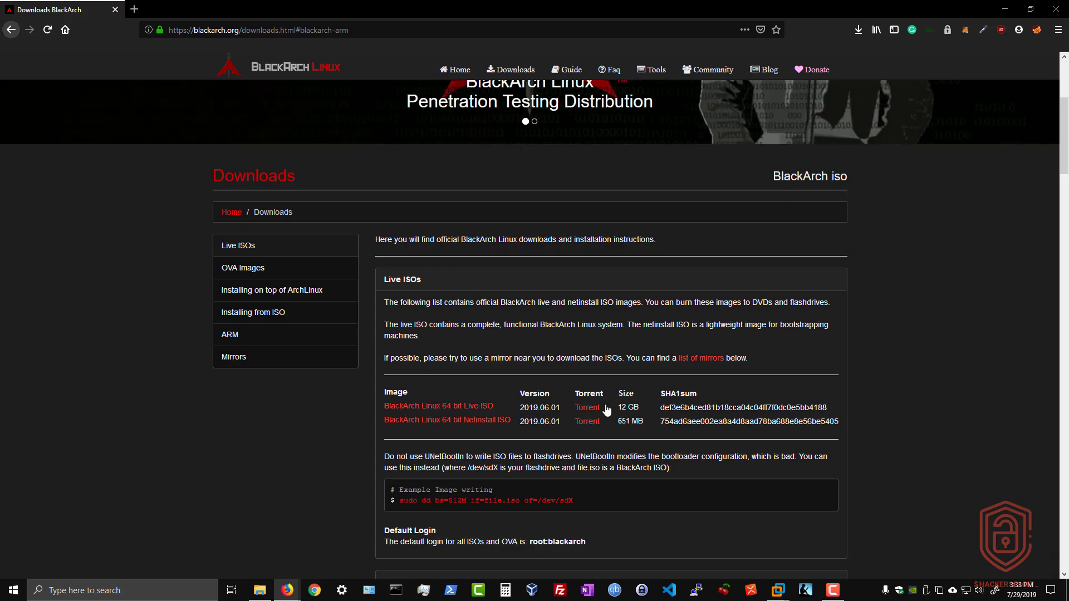
drag(617, 407, 638, 407)
drag(417, 439, 443, 430)
click(509, 428)
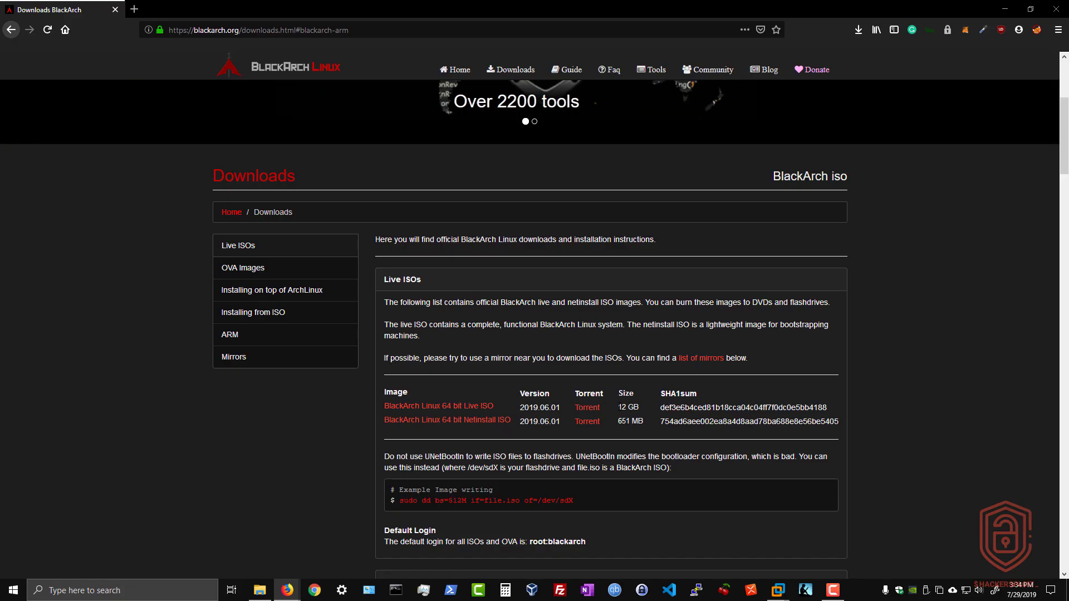
drag(618, 407, 637, 407)
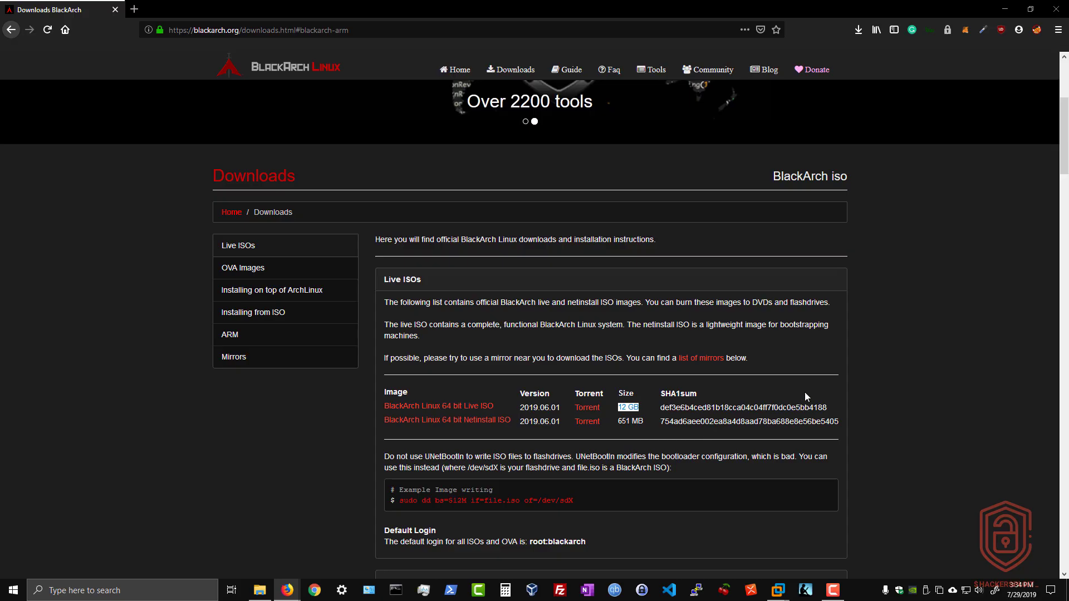
click(874, 370)
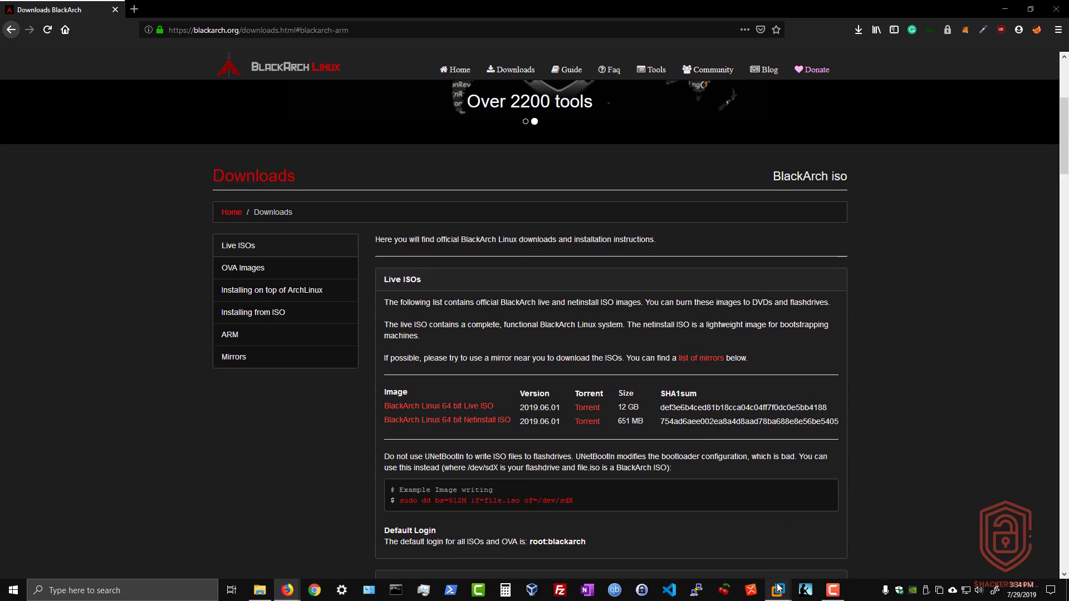
mouse_move(778, 589)
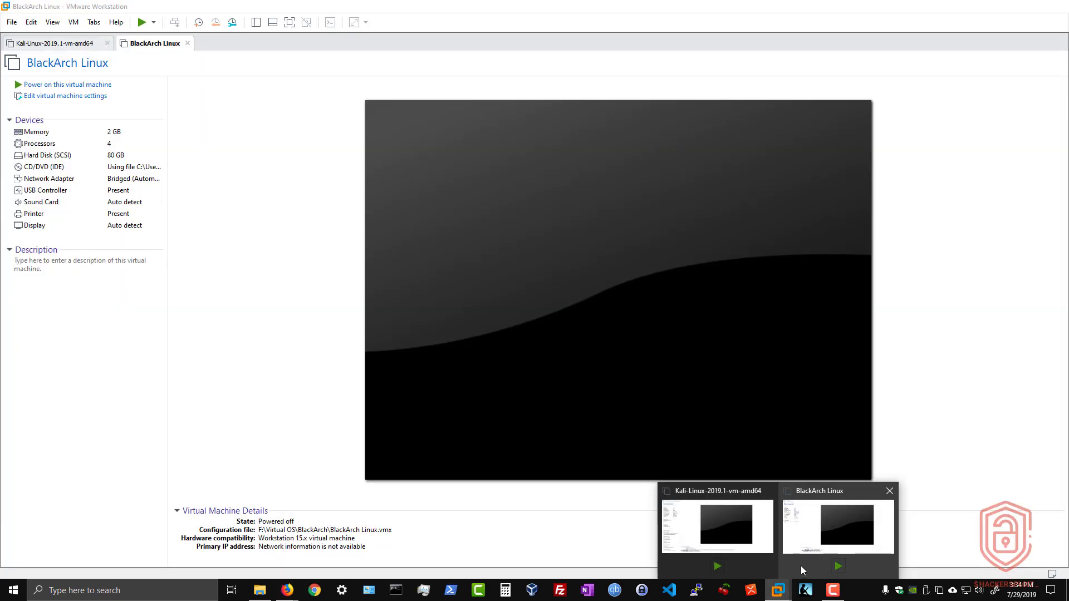
Review the BlackArch VM's processor, network adapter, hard disk and memory settings, then accept them
click(800, 565)
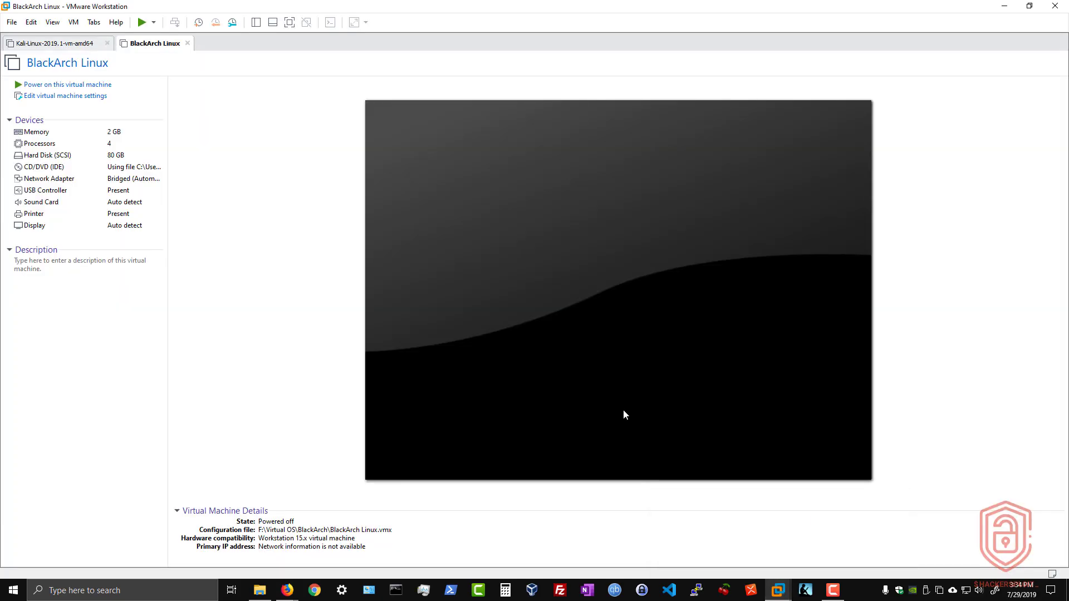
click(58, 103)
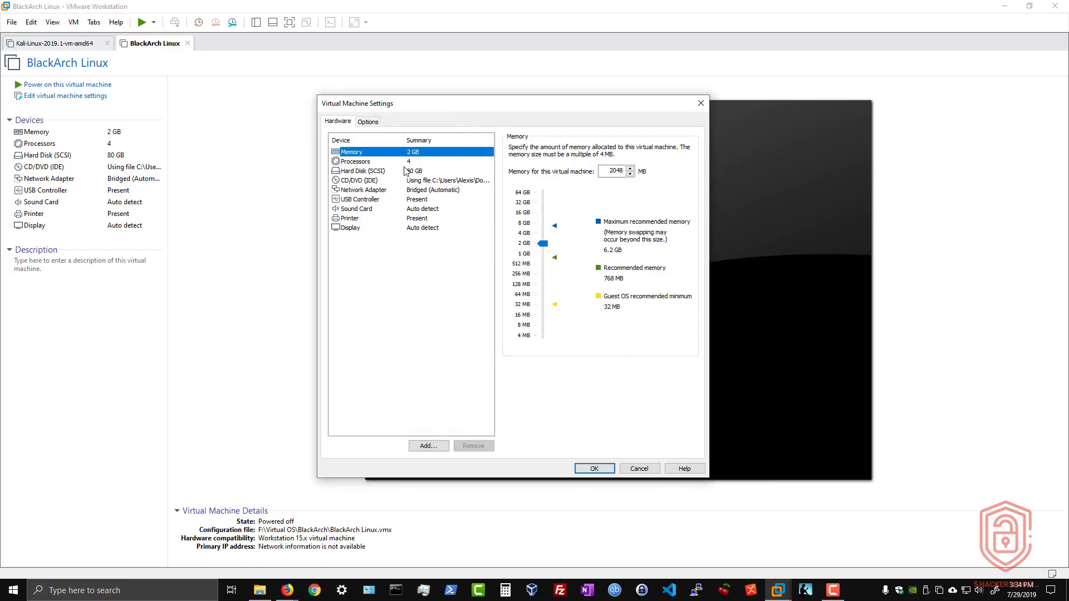
click(385, 163)
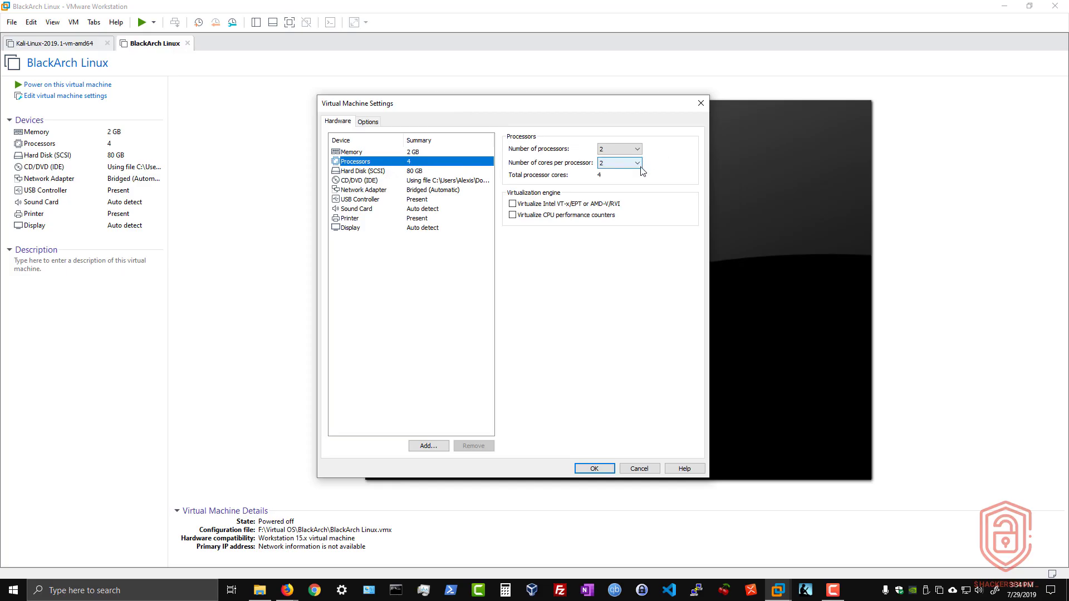
click(446, 191)
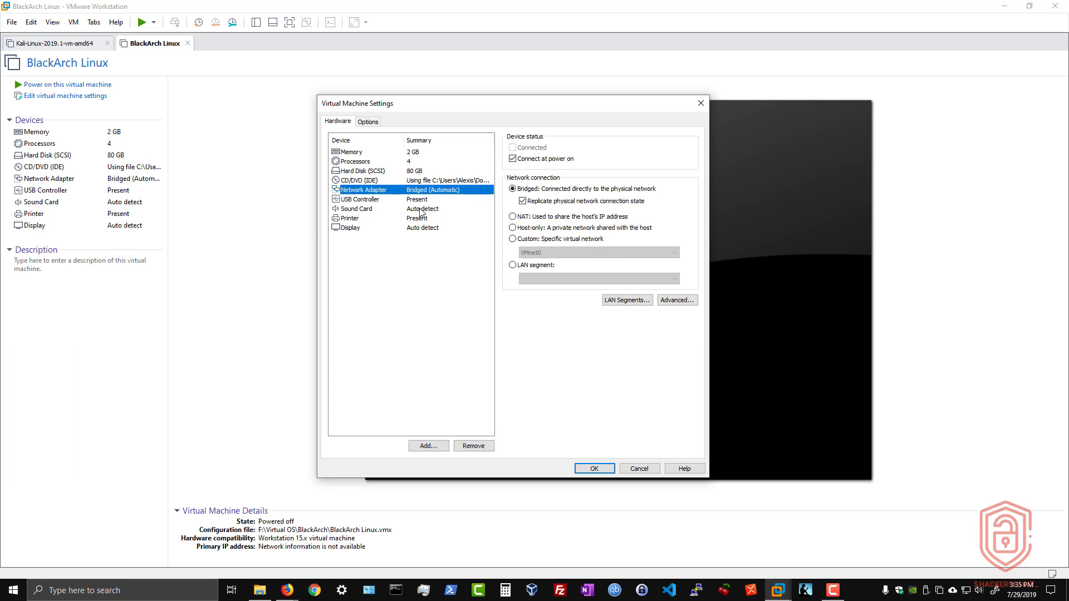
click(390, 172)
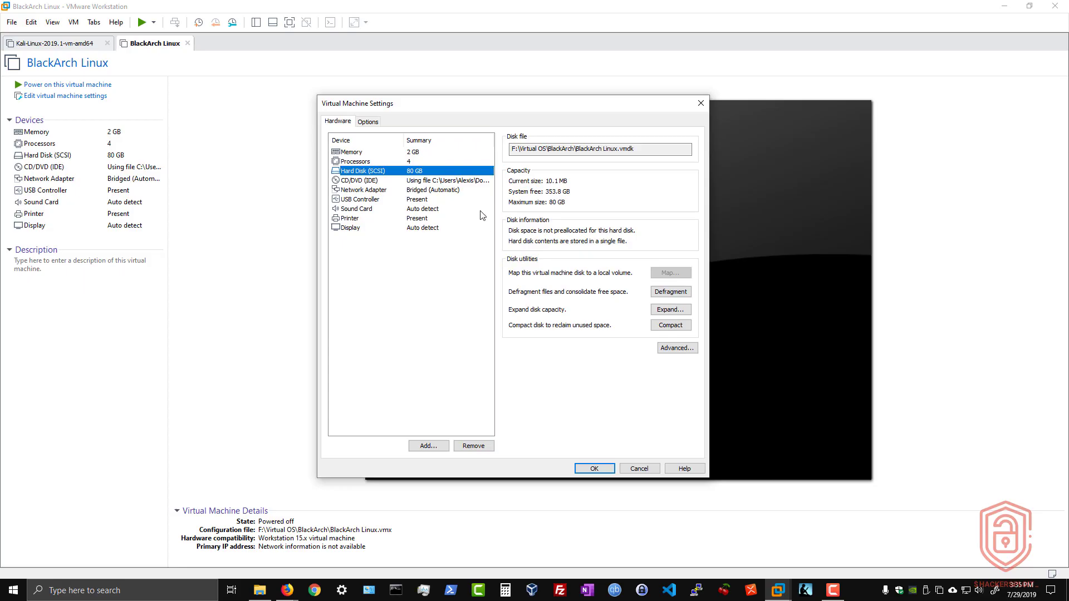
click(452, 157)
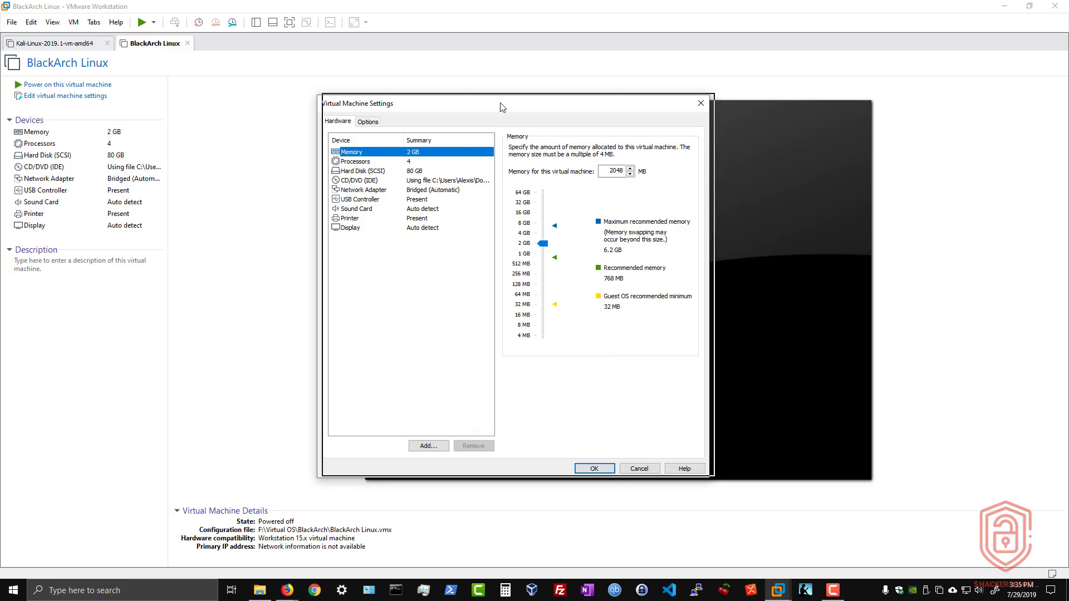
drag(501, 105, 506, 103)
click(609, 466)
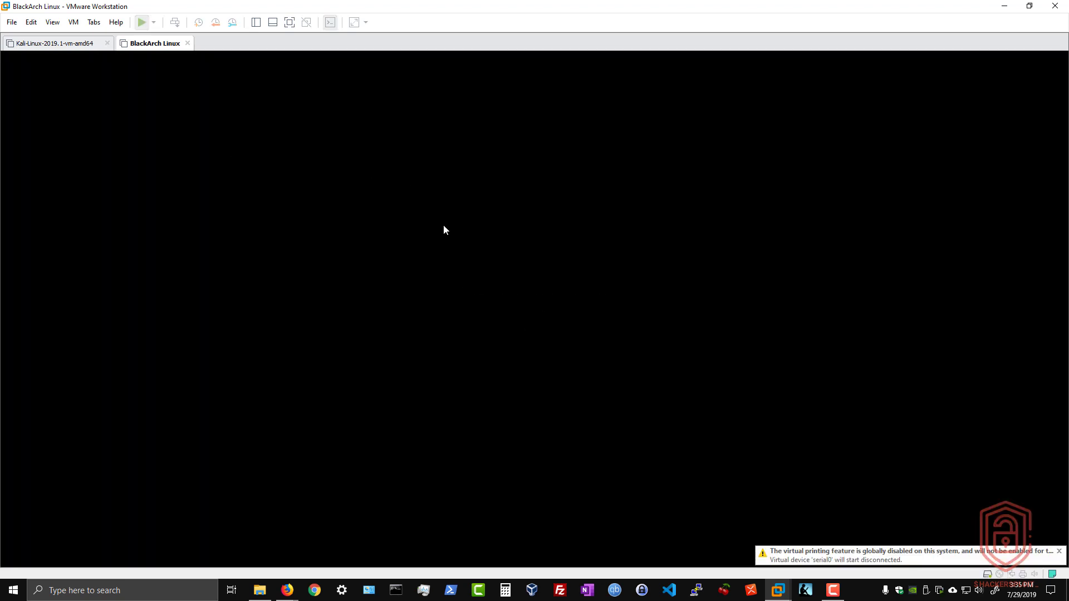
Select the standard 'Boot BlackArch Linux' entry in the boot menu and boot it
click(501, 243)
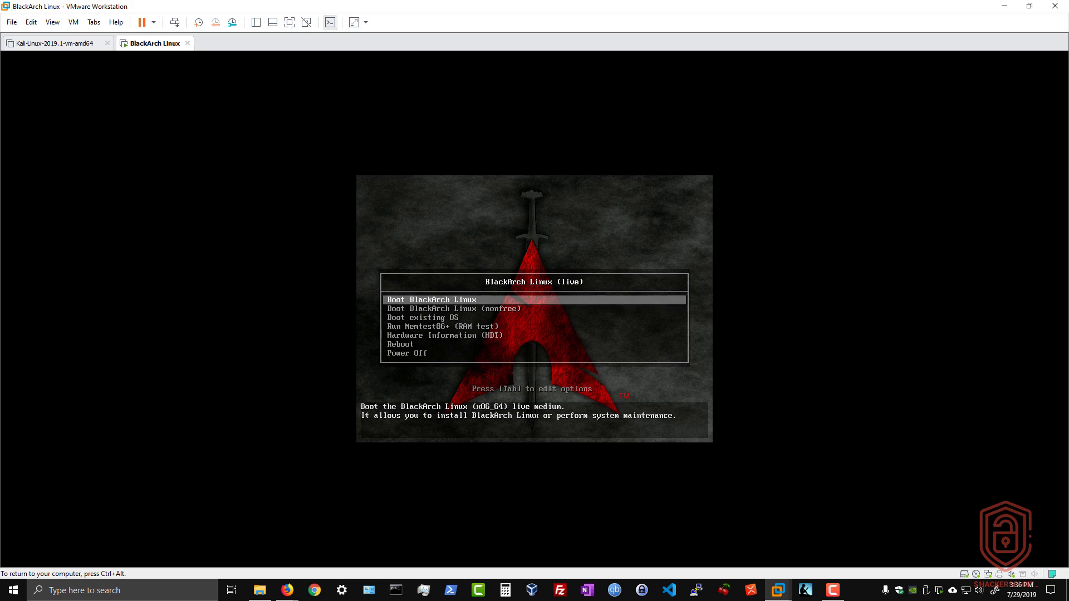
key(Down)
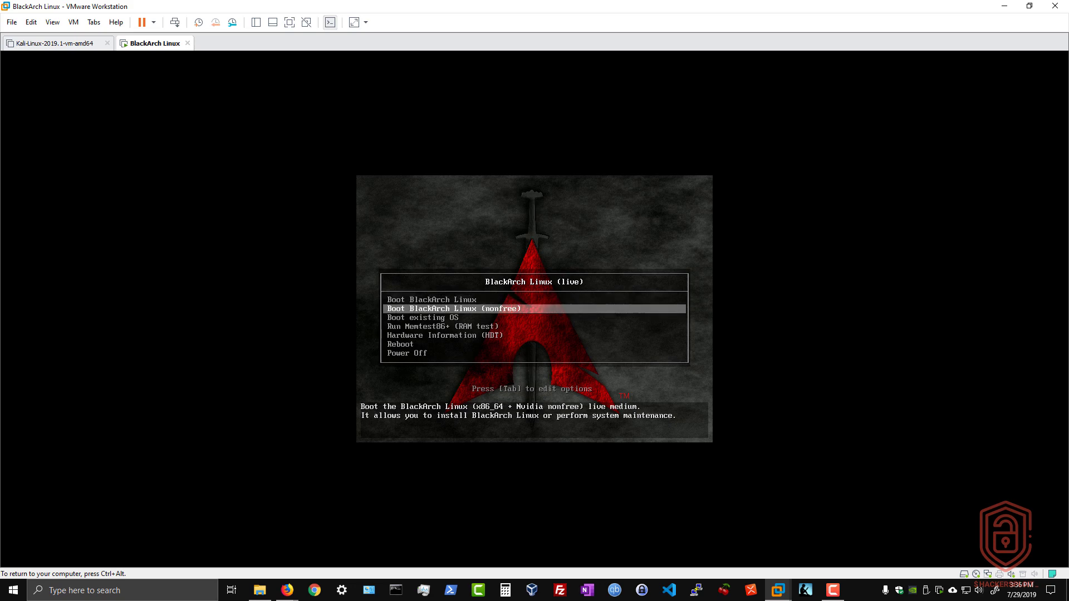
key(Up)
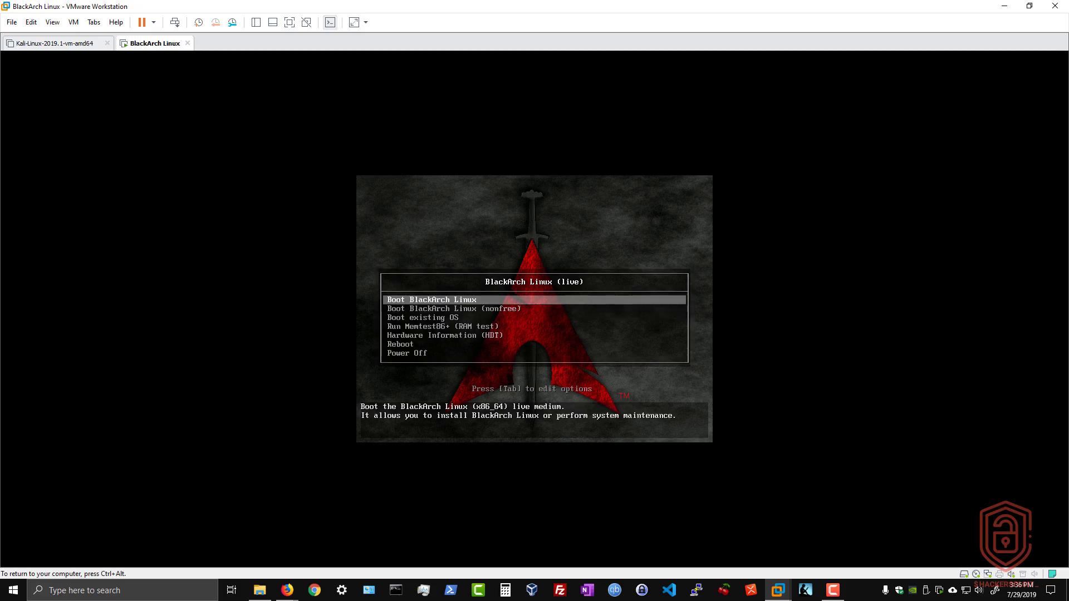
key(Return)
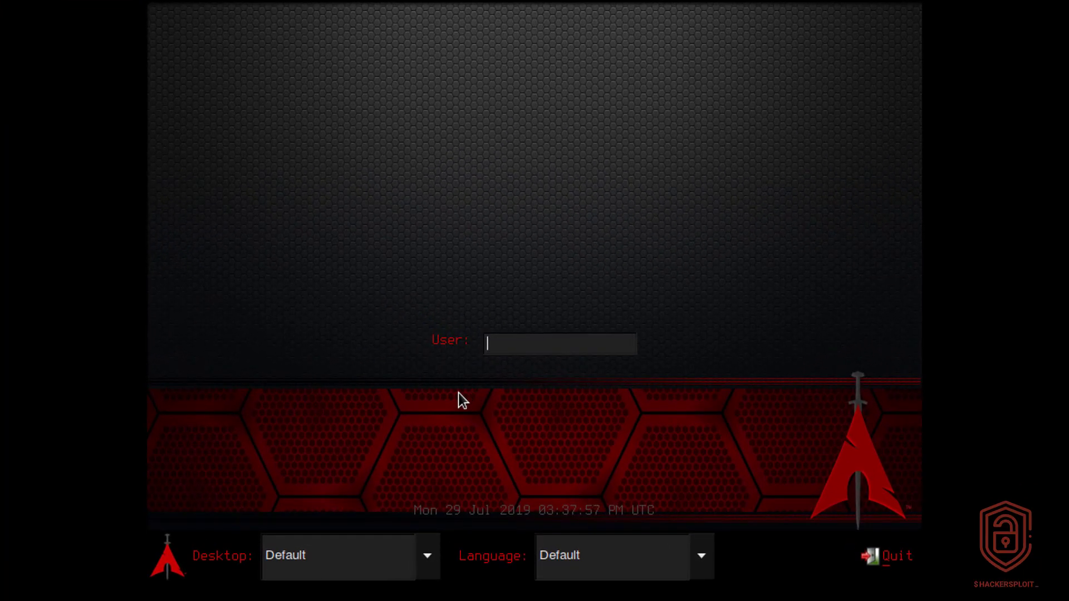
Check the desktop session and language choices, leaving both at Default
click(359, 564)
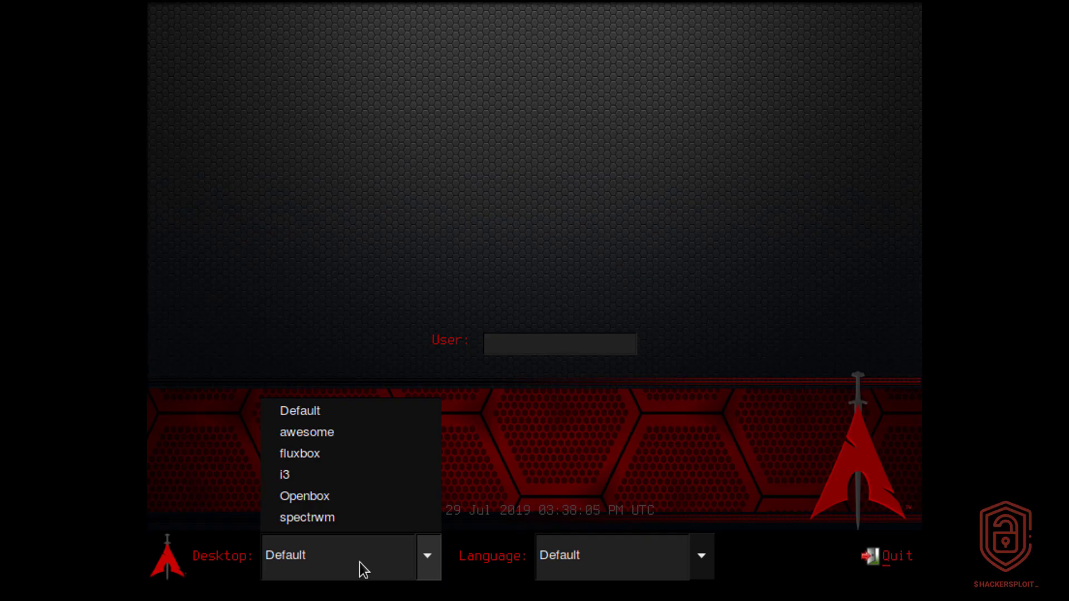
click(319, 411)
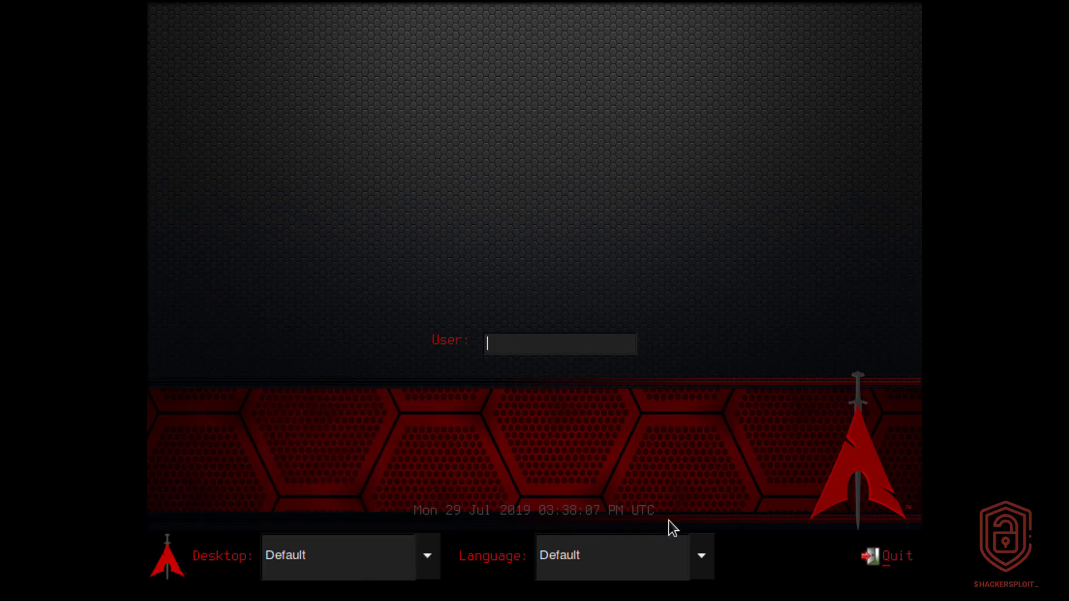
click(296, 575)
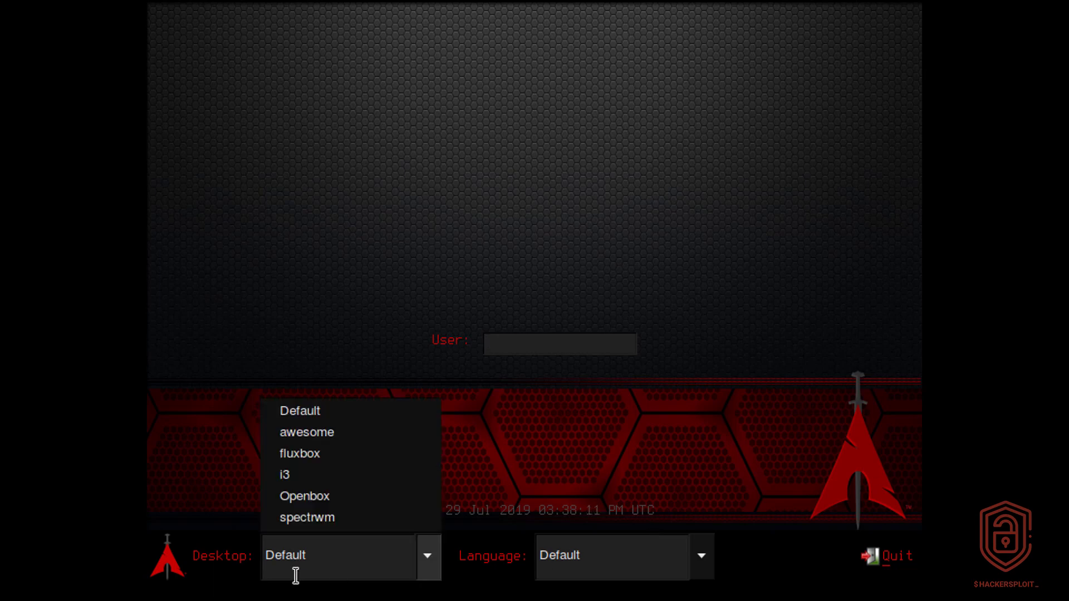
click(662, 495)
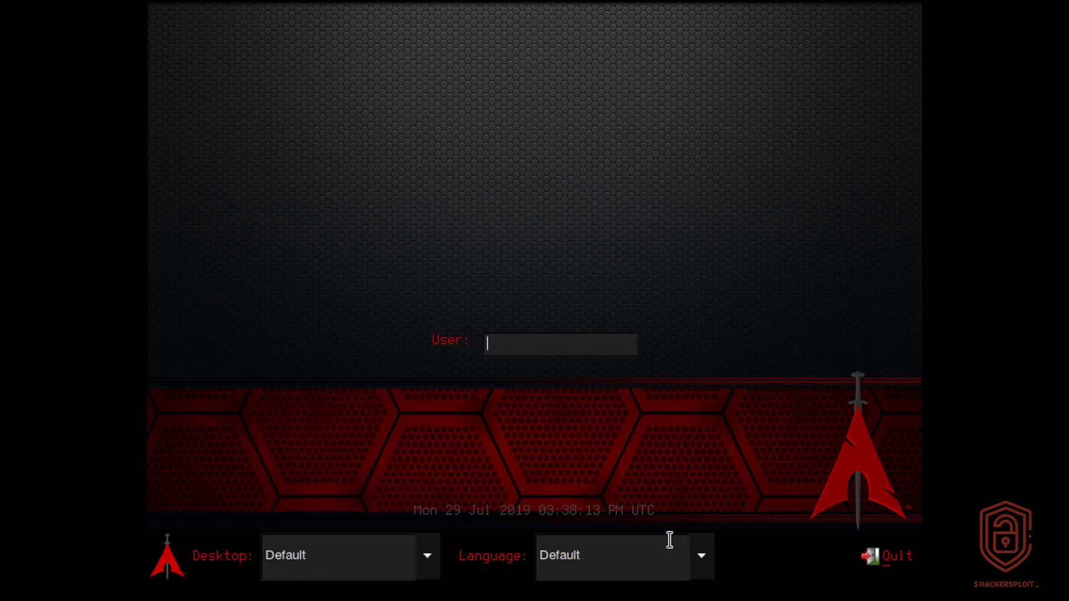
click(658, 559)
click(687, 558)
Log in with username root and the account password
text(root)
key(Return)
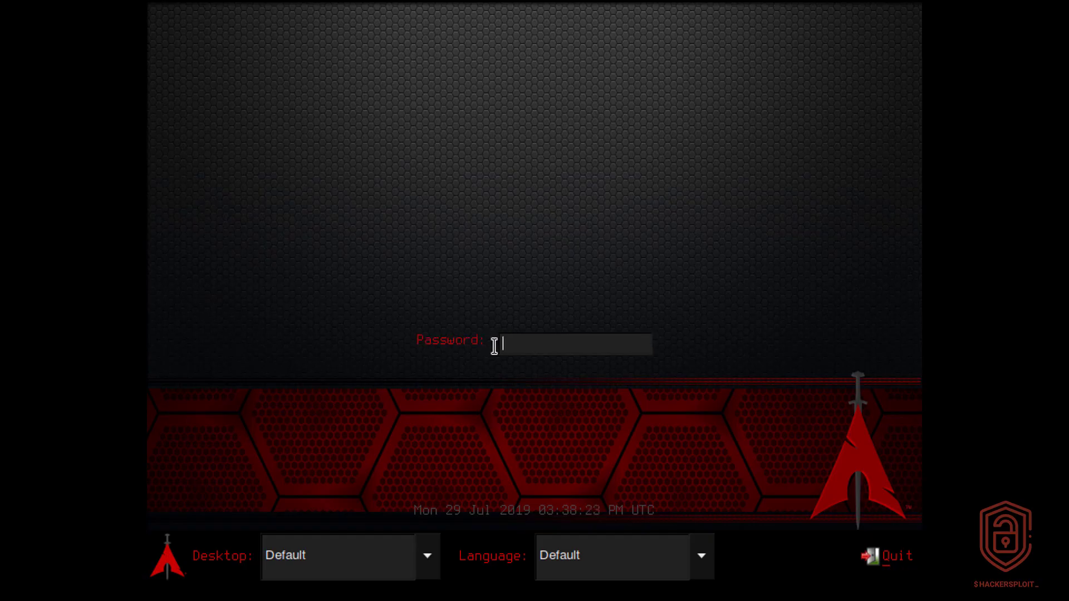
text(toor)
text(•••••)
key(Return)
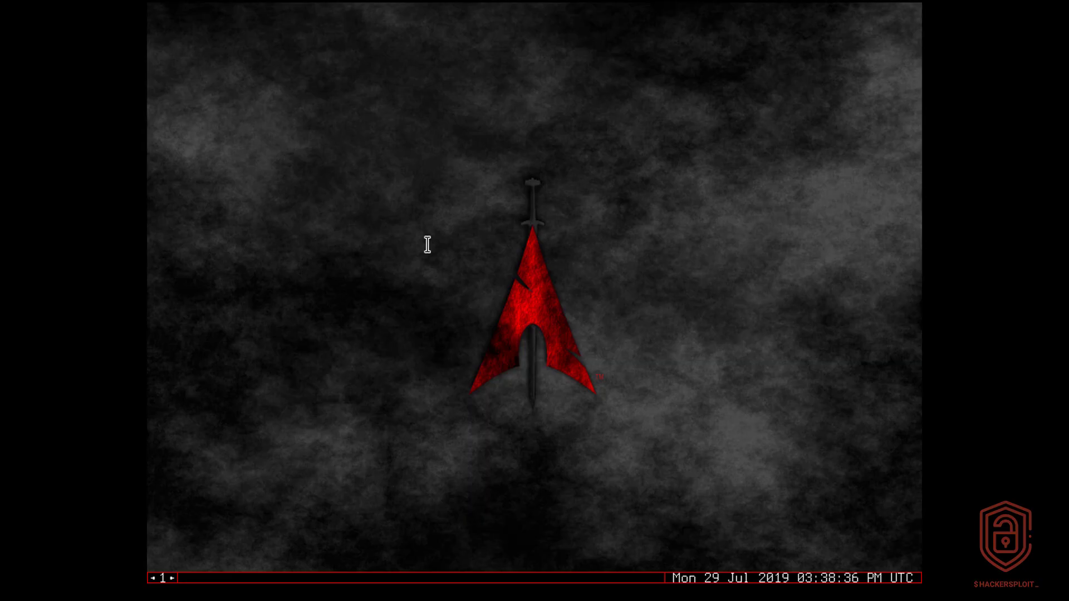
Open the desktop menu and expand its network submenu listing wicd-gtk and wicd-curses
right_click(410, 217)
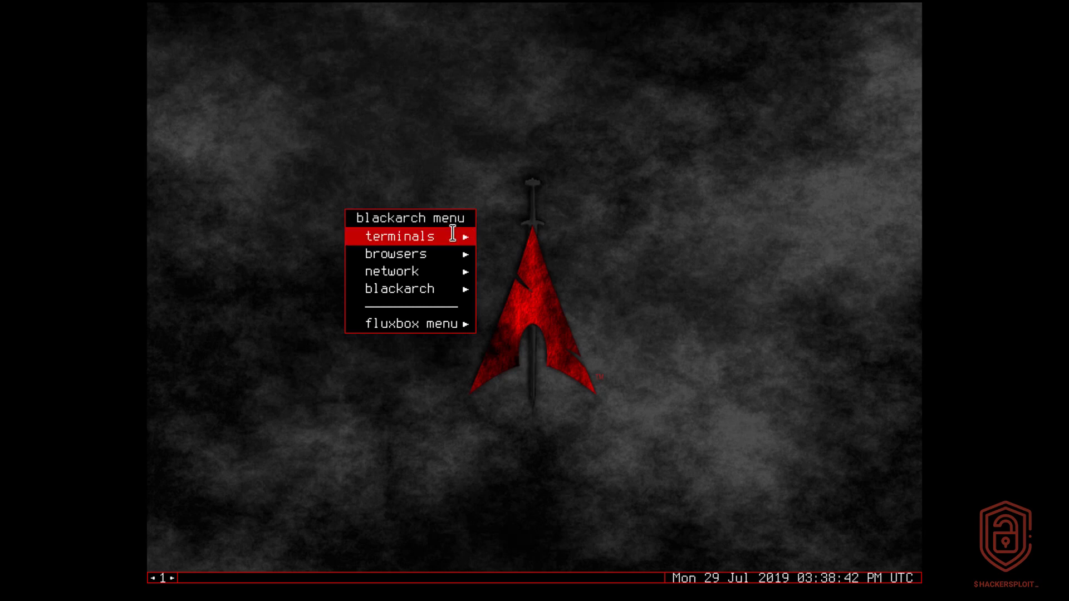
mouse_move(452, 239)
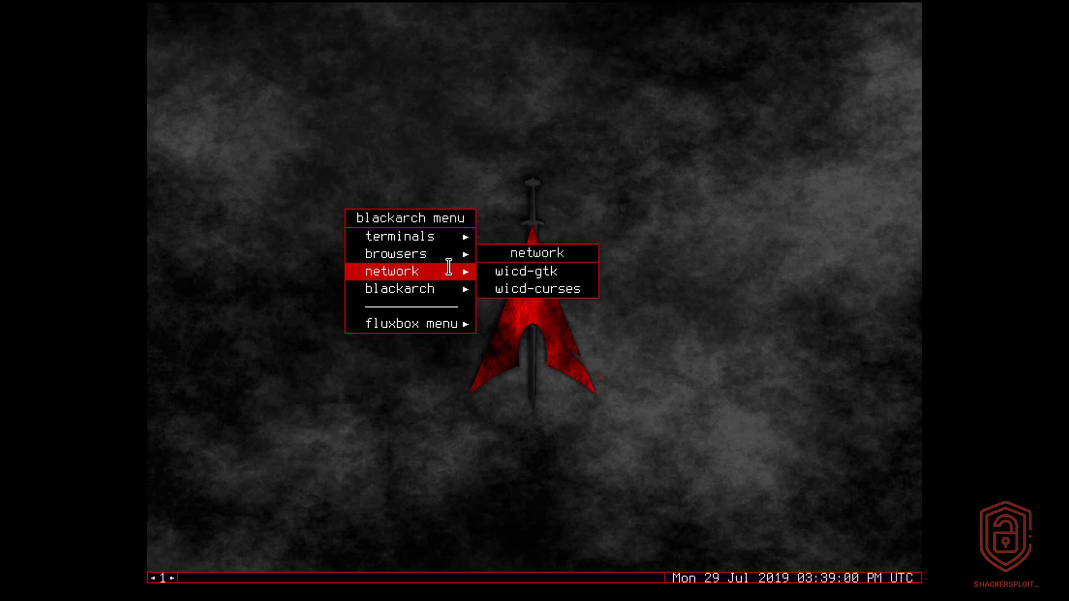
Launch wicd-gtk, confirm the wired connection, and close the network manager
click(521, 267)
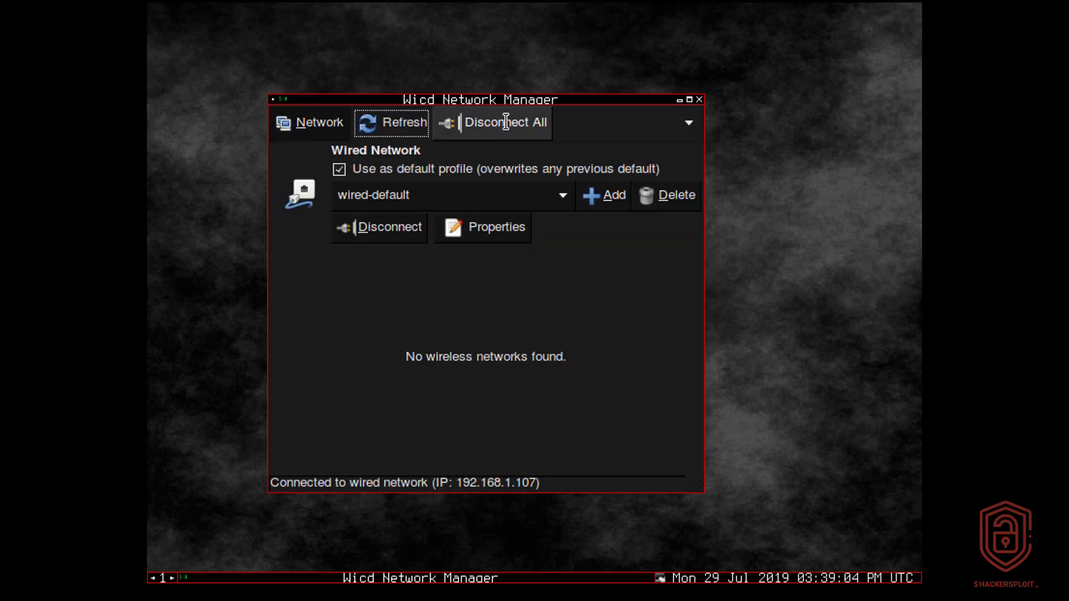
drag(509, 102, 547, 104)
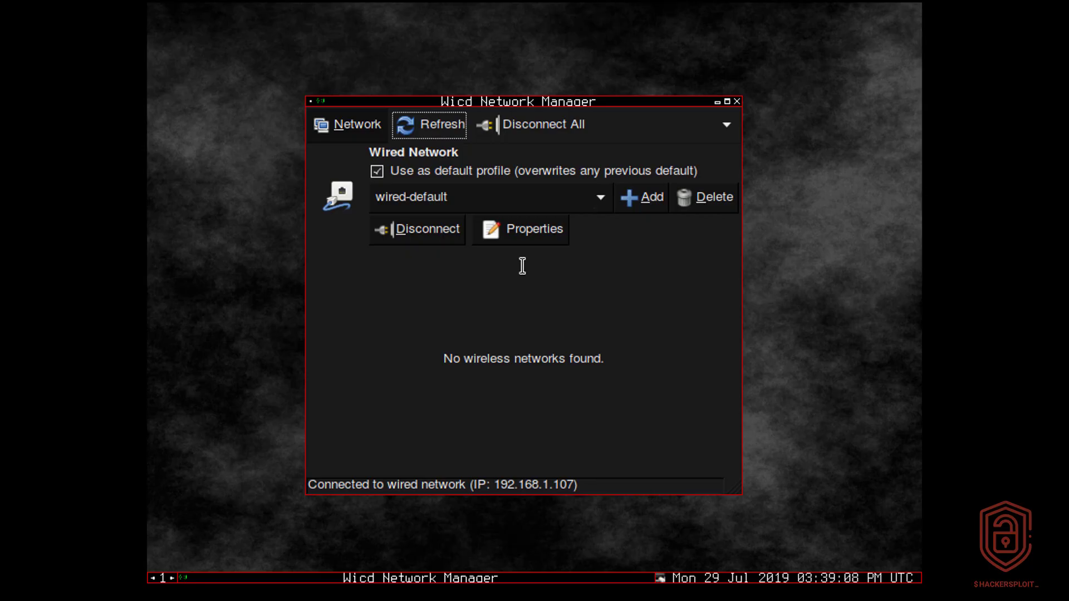
click(735, 101)
Reopen the desktop menu to reach the terminals submenu
right_click(684, 119)
mouse_move(719, 191)
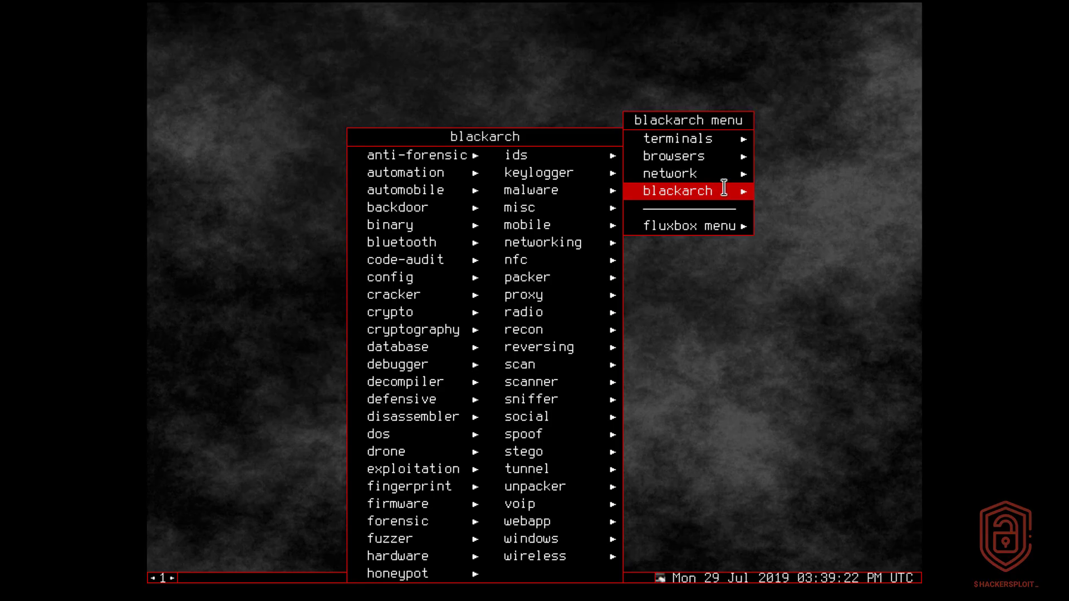
right_click(833, 141)
click(391, 121)
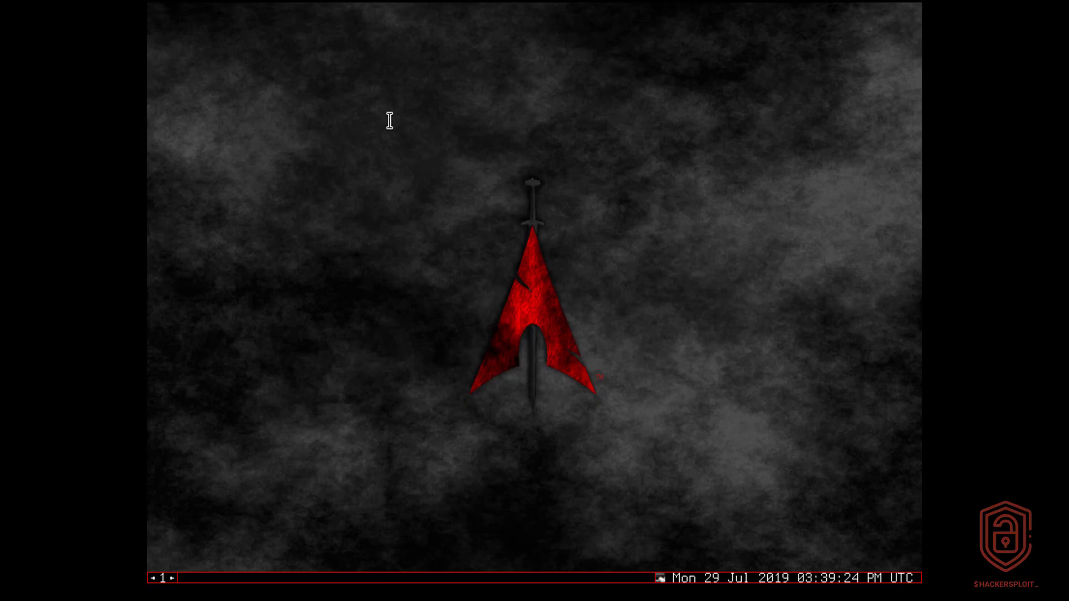
right_click(389, 121)
Open a maximized xterm and run pacman -Sy to sync the package databases
mouse_move(415, 139)
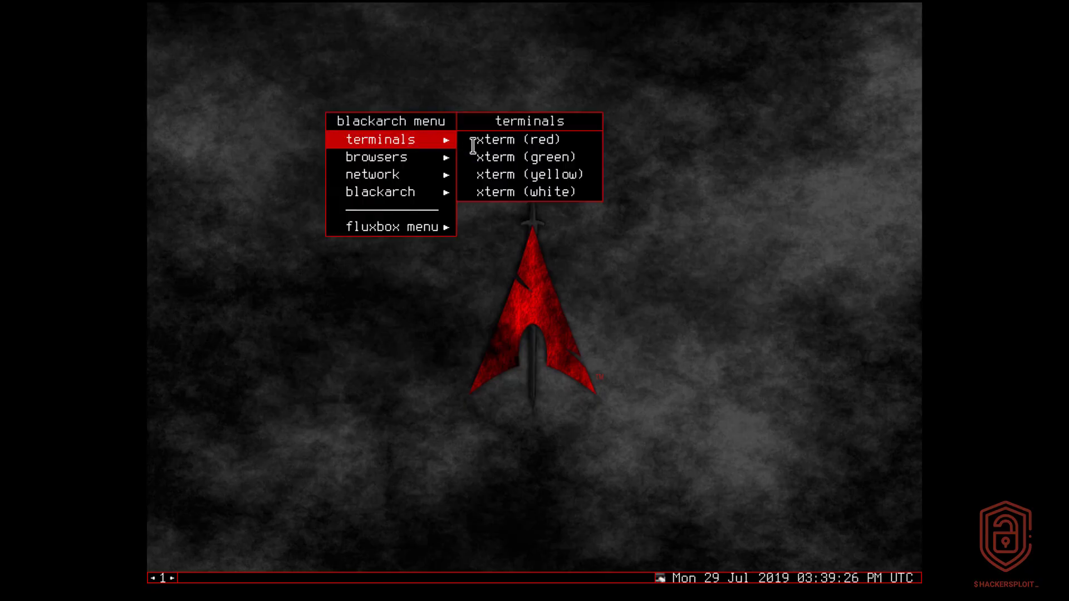
click(532, 156)
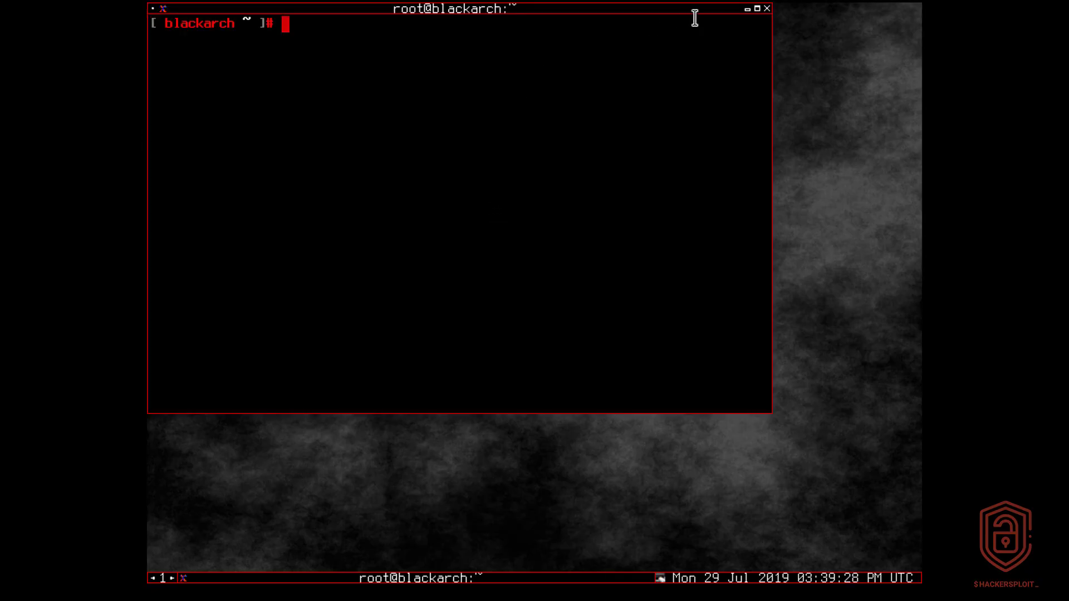
click(757, 8)
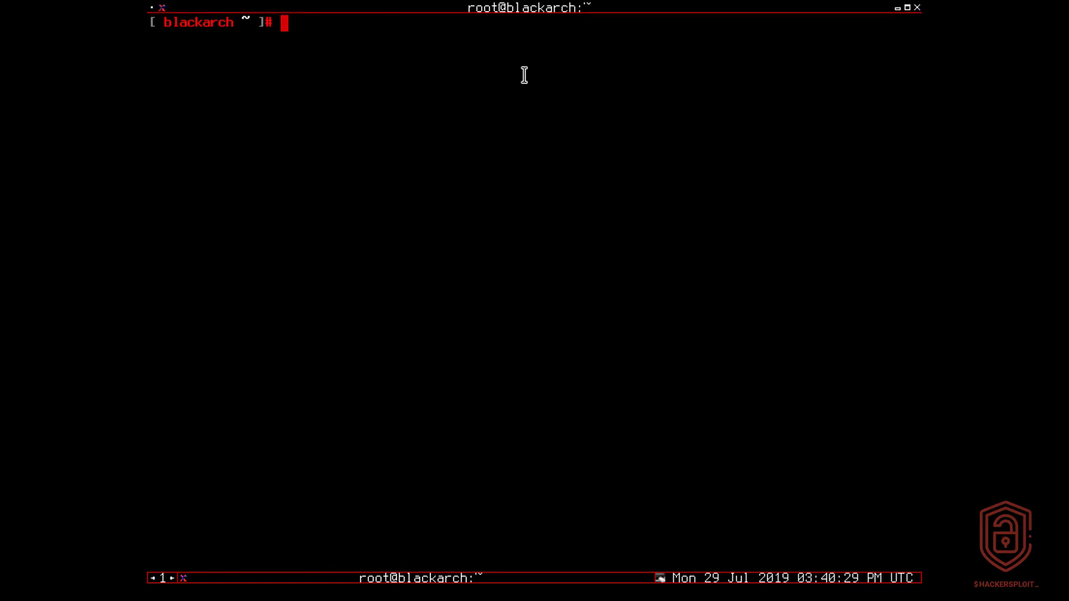
text(pacman -)
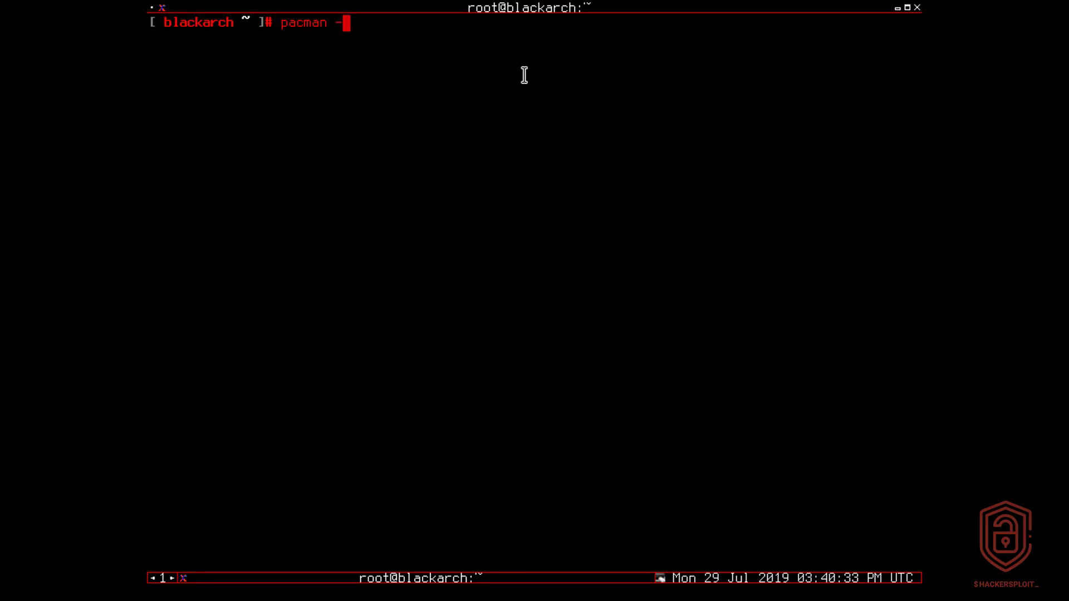
text(Sy)
key(Return)
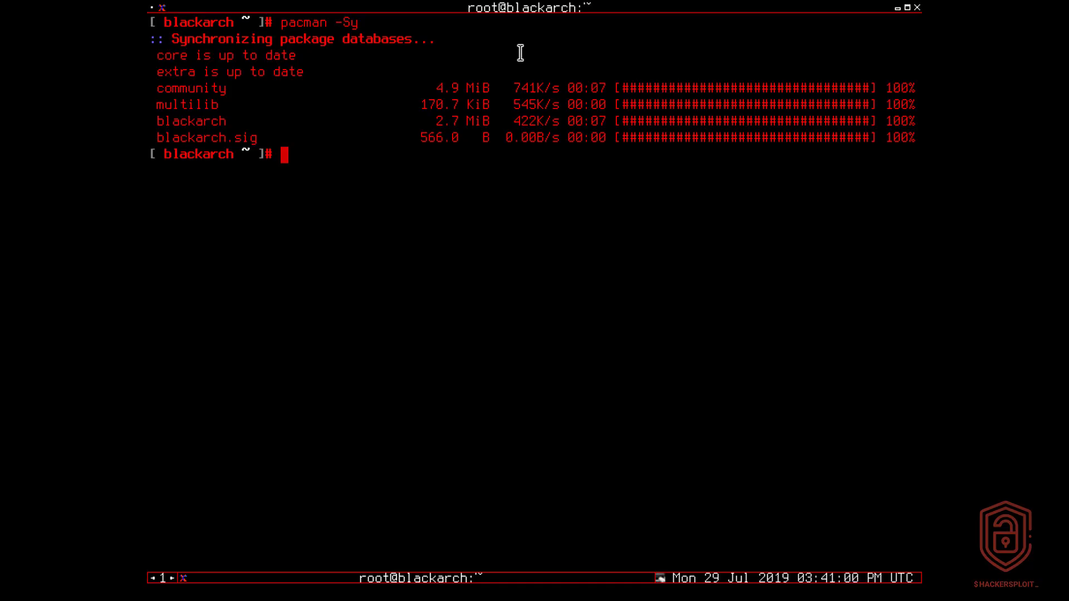
Open the installer script /usr/bin/blackarch-install in nano to inspect it
text(blackar)
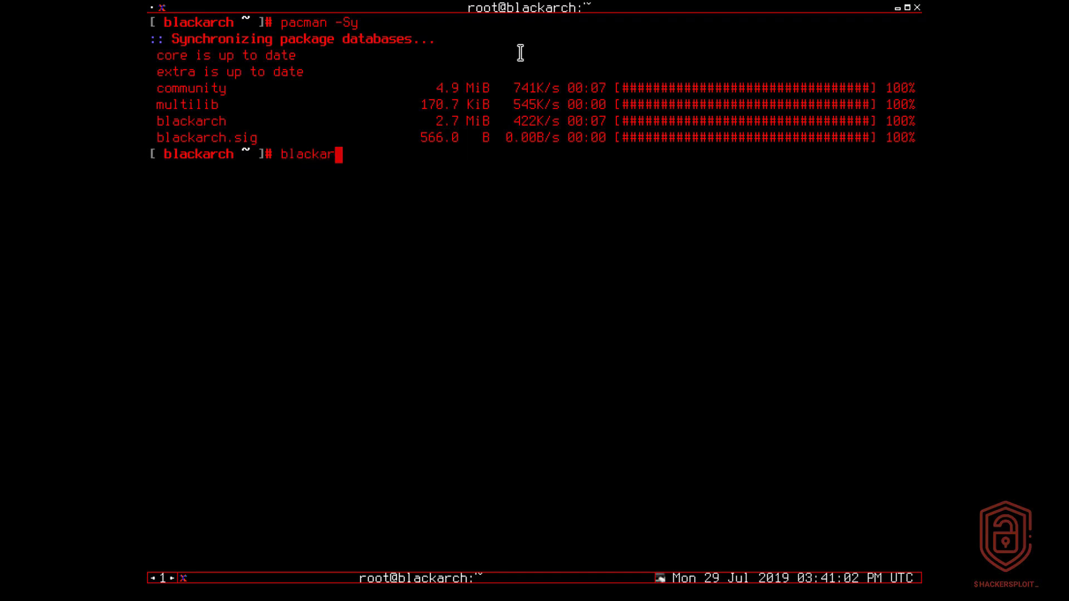
text(ch-install)
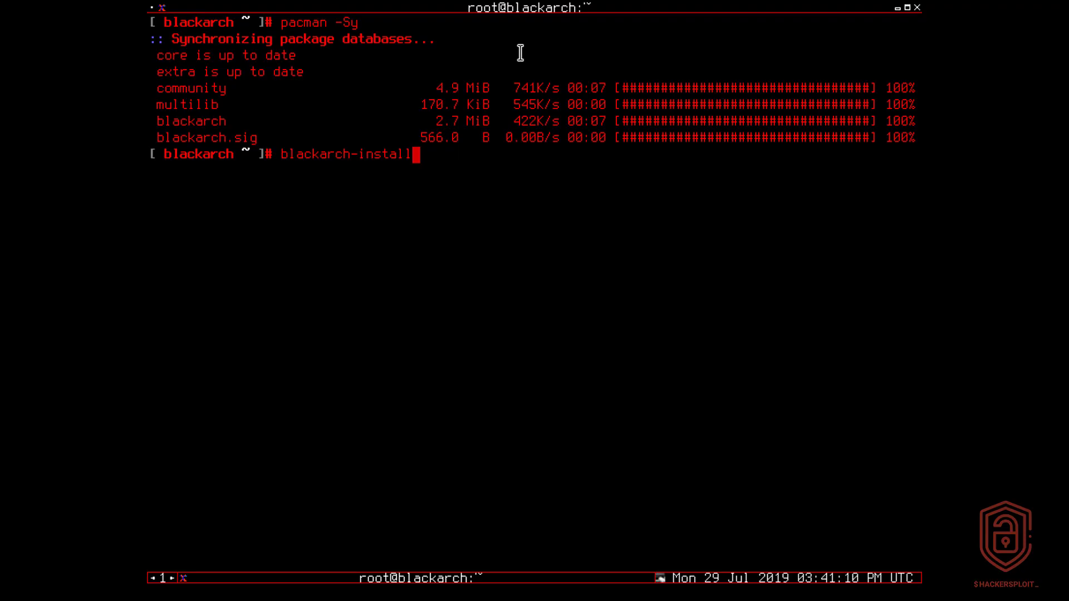
key(Left)
key(Left)
key(Left)
key(Left)
key(Left)
key(Left)
key(Left)
key(Left)
key(Left)
key(Left)
key(Left)
key(Left)
key(Left)
key(Left)
key(Left)
key(Left)
key(Left)
text(nano)
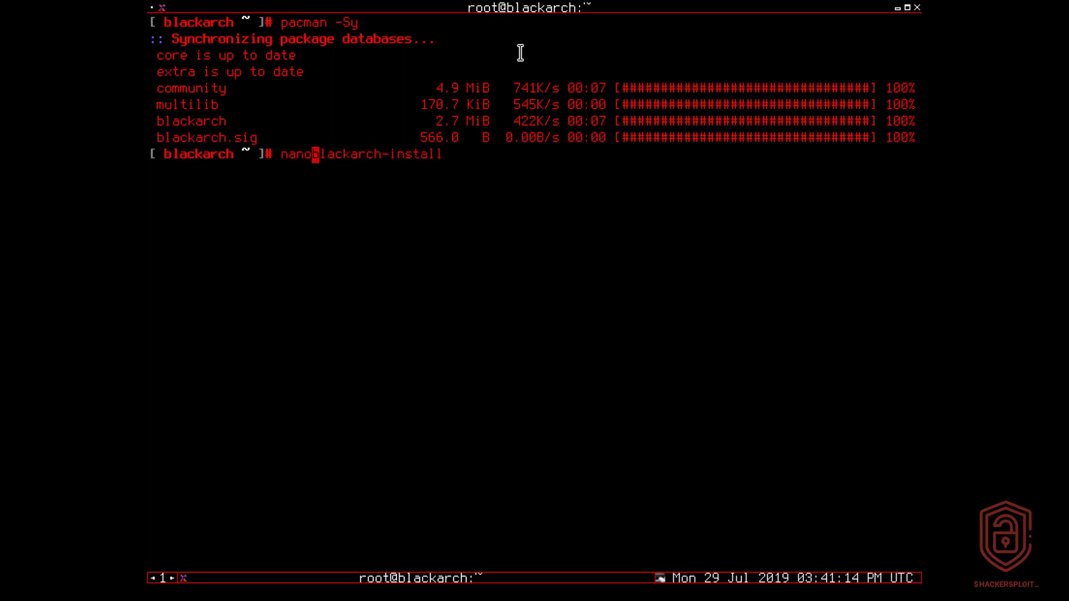
text( /)
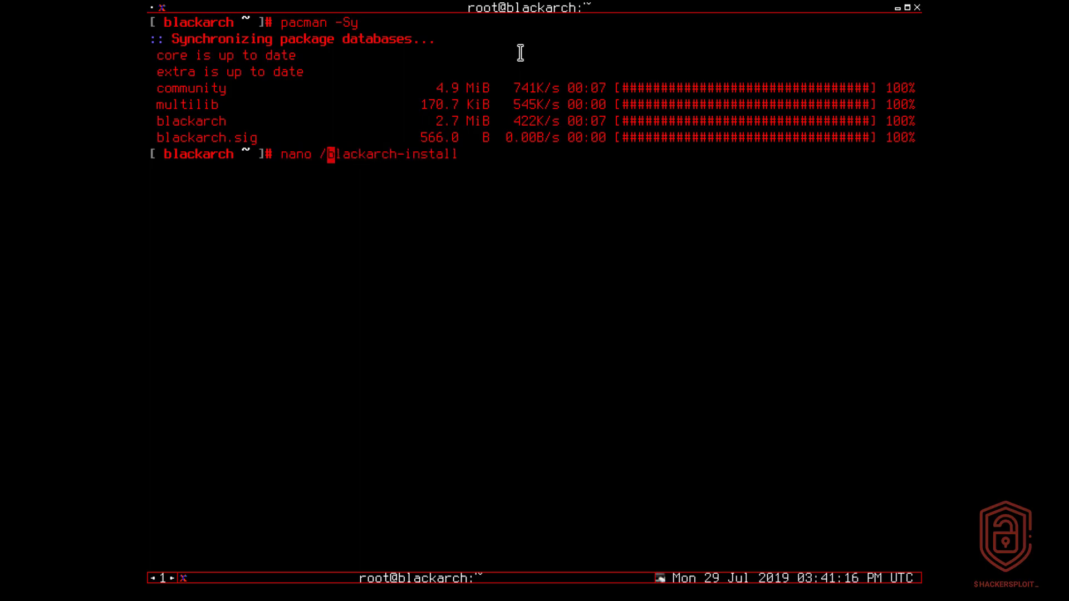
text(usr)
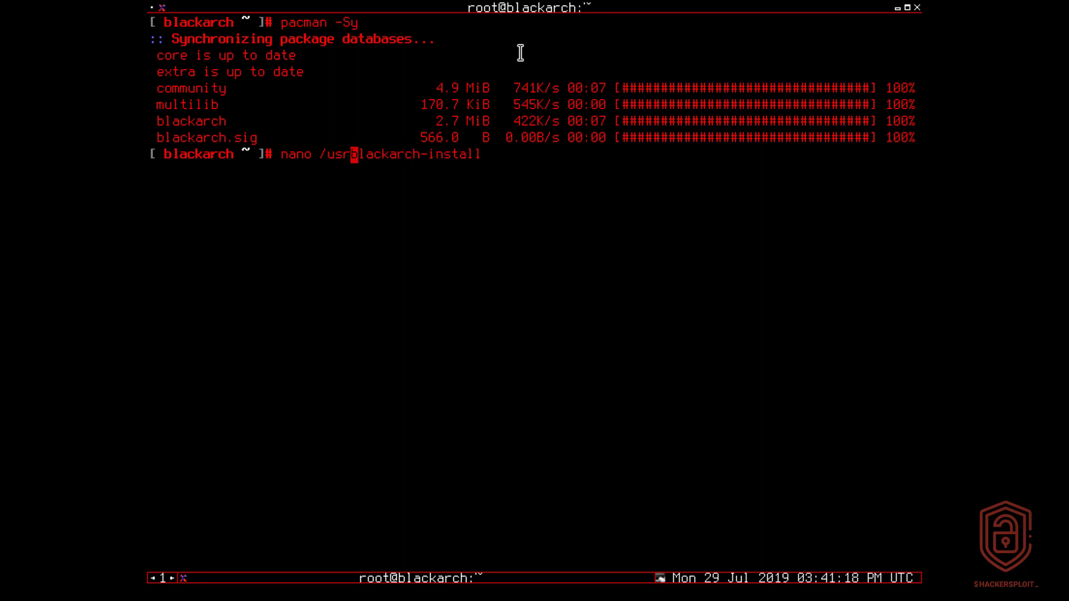
text(/bin/)
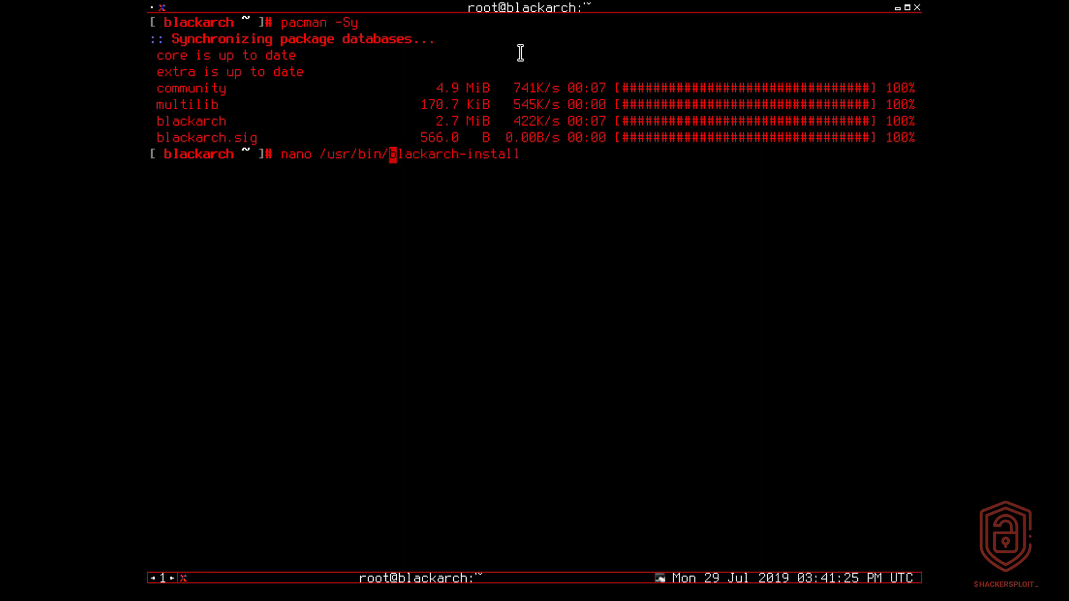
key(Right)
key(Right)
key(Right)
key(Right)
key(Right)
key(Right)
key(Right)
key(Right)
key(Right)
key(Right)
key(Right)
key(Right)
key(Right)
key(Right)
key(Right)
key(Right)
key(Right)
text(`)
key(BackSpace)
key(Tab)
key(Tab)
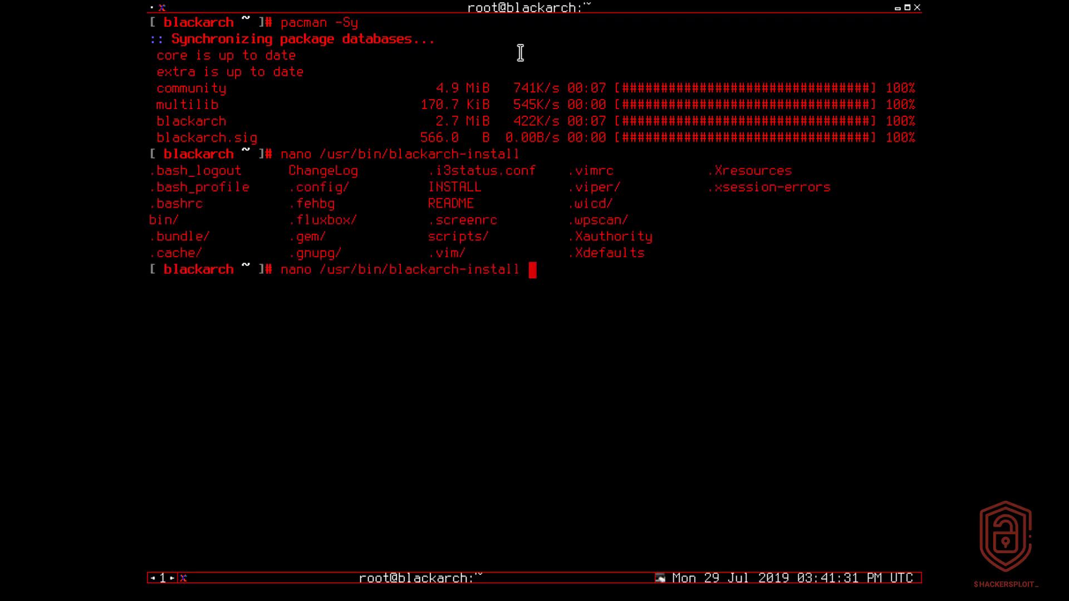
key(Return)
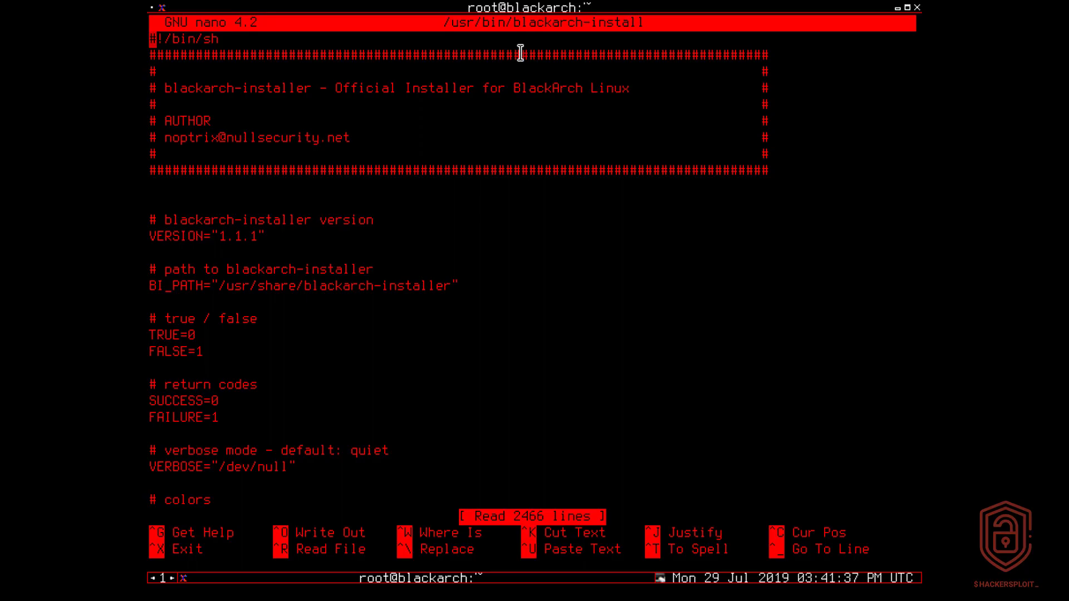
Exit nano and edit the recalled command down to plain blackarch-install
key(ctrl+x)
key(Up)
key(Left)
key(Left)
key(Left)
key(Left)
key(Left)
key(Left)
key(Left)
key(Left)
key(Left)
key(Left)
key(Left)
key(Left)
key(Left)
key(Left)
key(Left)
key(Left)
key(Left)
key(Left)
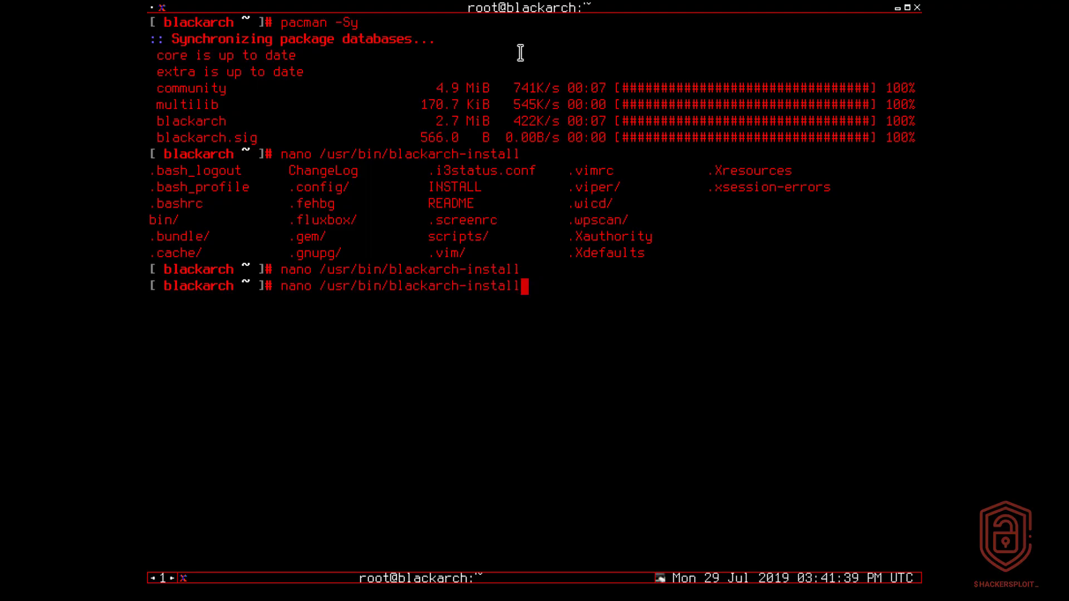
key(BackSpace)
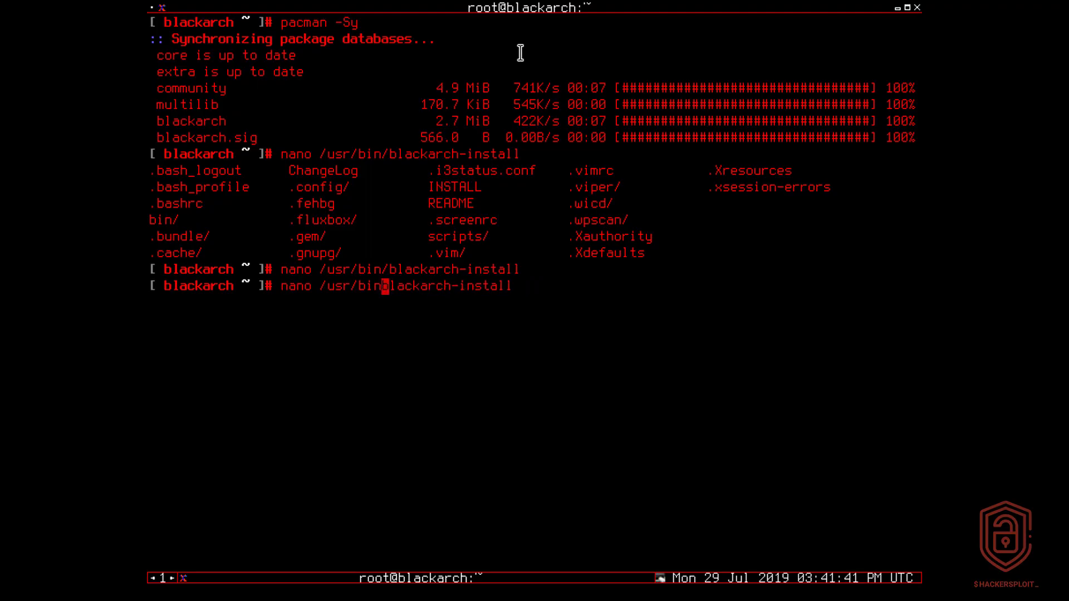
key(BackSpace)
key(BackSpace)
key(BackSpace)
key(BackSpace)
key(BackSpace)
key(BackSpace)
key(BackSpace)
key(BackSpace)
key(BackSpace)
key(BackSpace)
key(BackSpace)
key(BackSpace)
key(BackSpace)
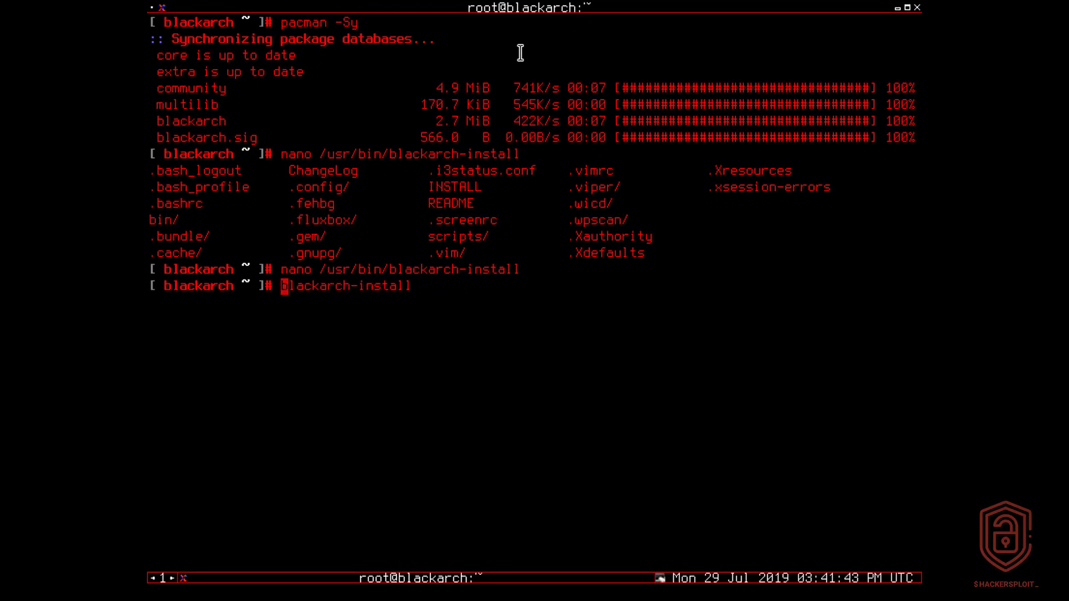
Run blackarch-install and choose option 2, installing from the Live-ISO offline
key(Return)
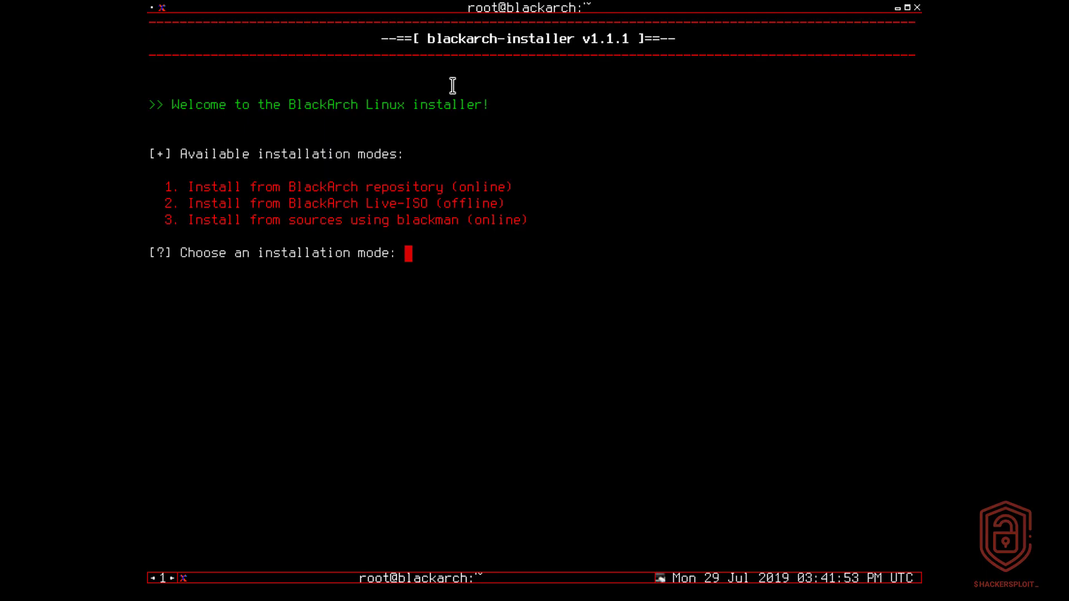
triple_click(368, 188)
double_click(355, 204)
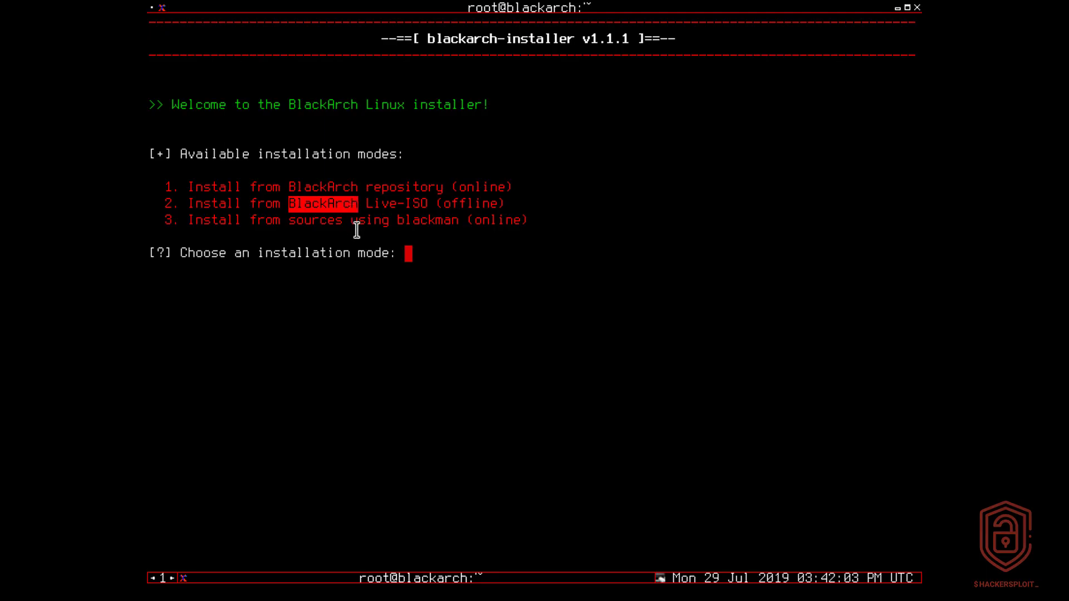
click(448, 253)
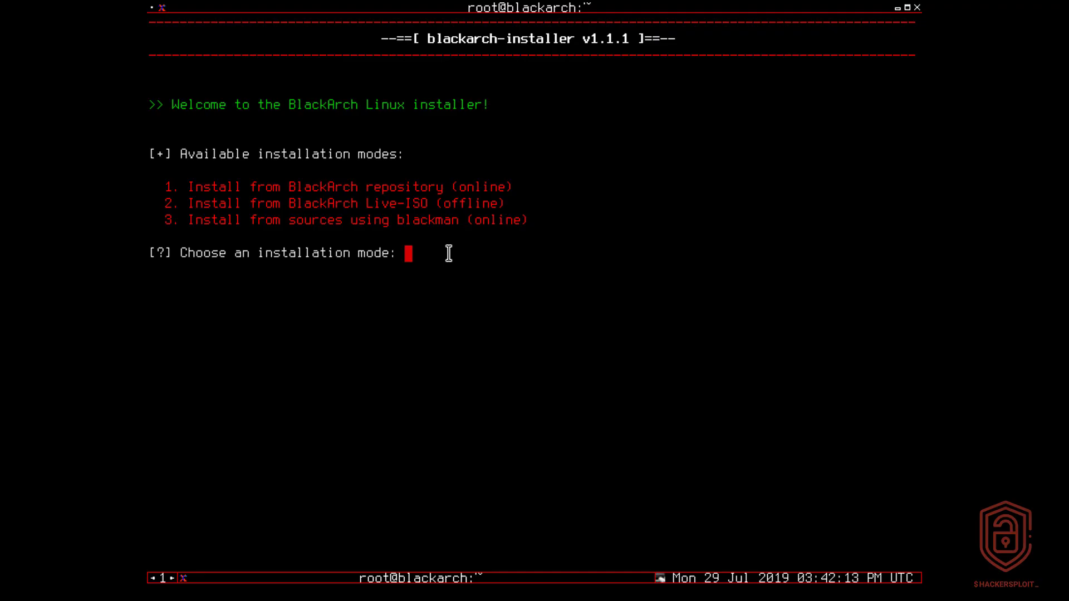
text(2)
key(Return)
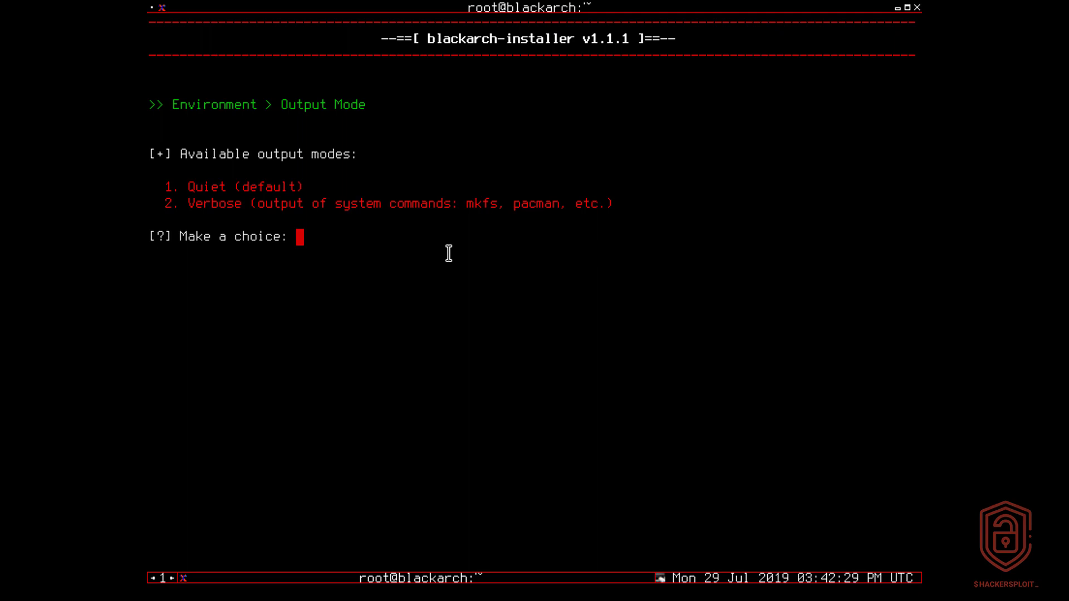
Choose verbose installer output and keep the default en_US.UTF-8 locale
text(2)
key(Return)
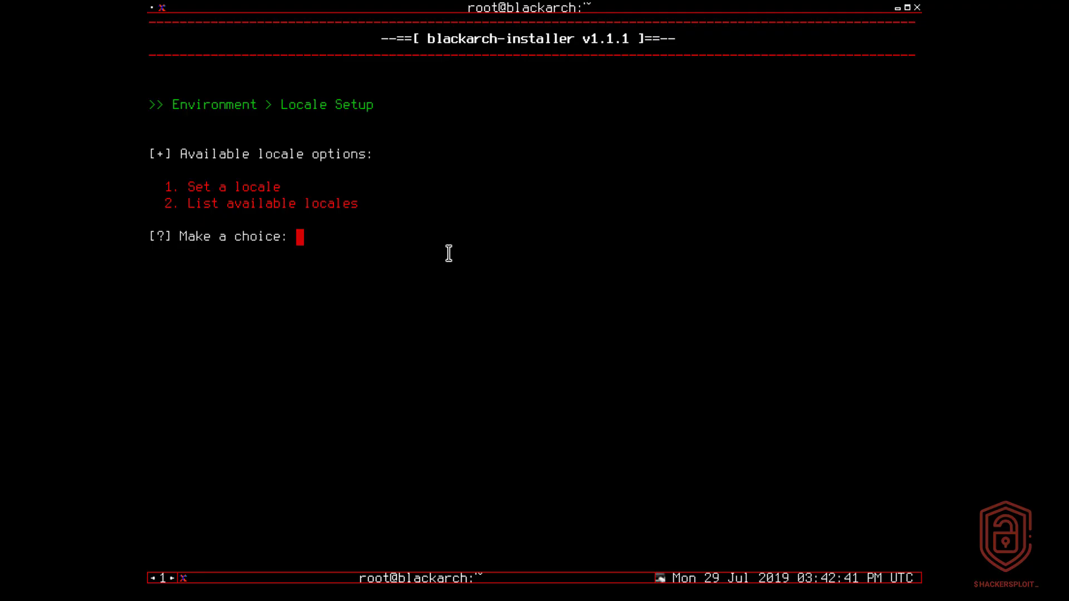
text(1)
key(Return)
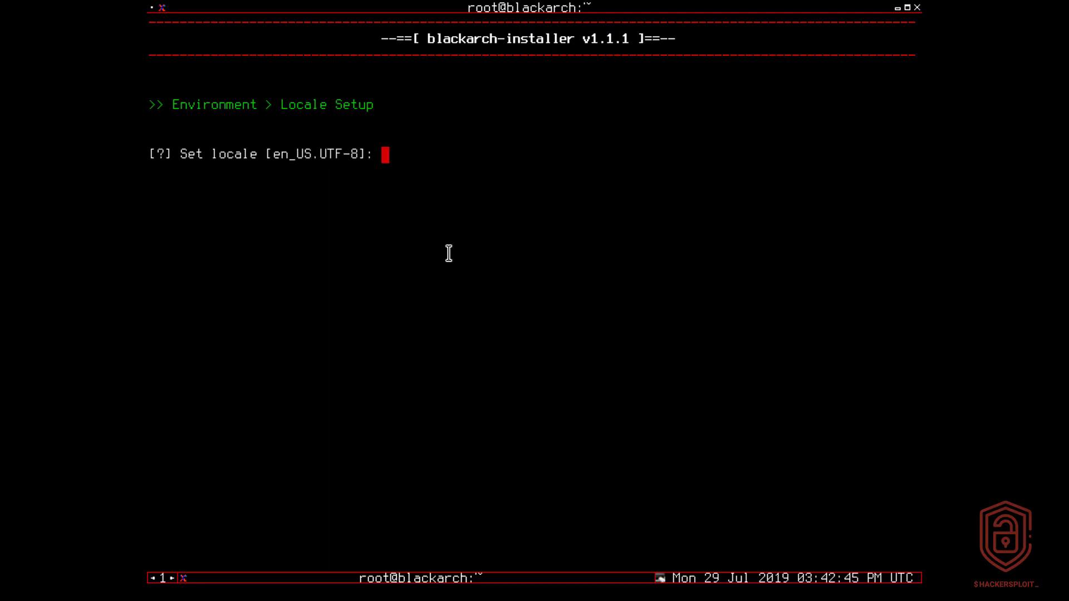
key(Return)
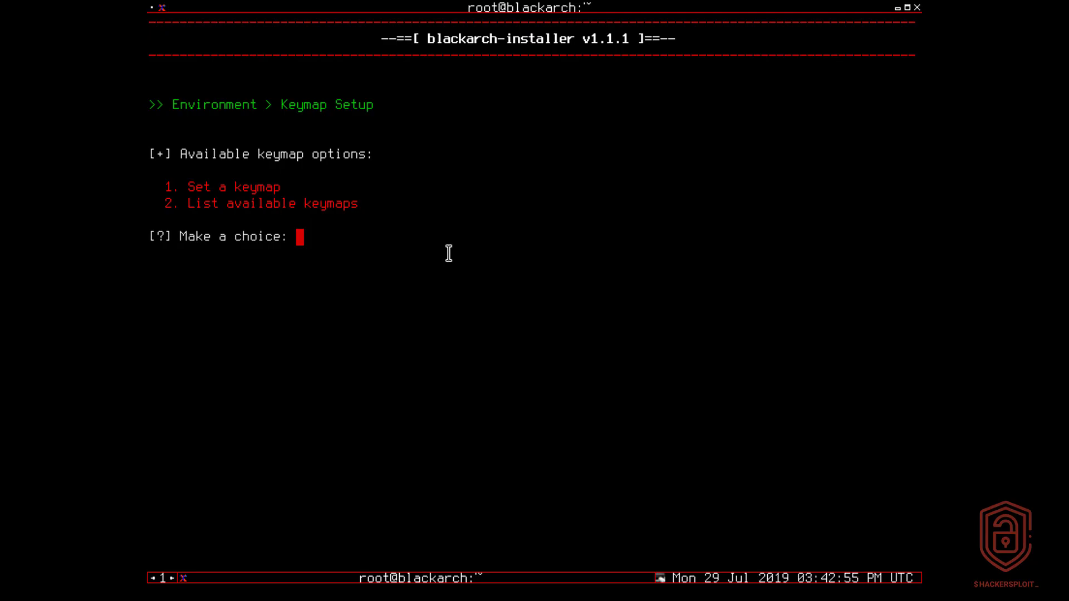
Keep the default us keymap
text(1)
key(Return)
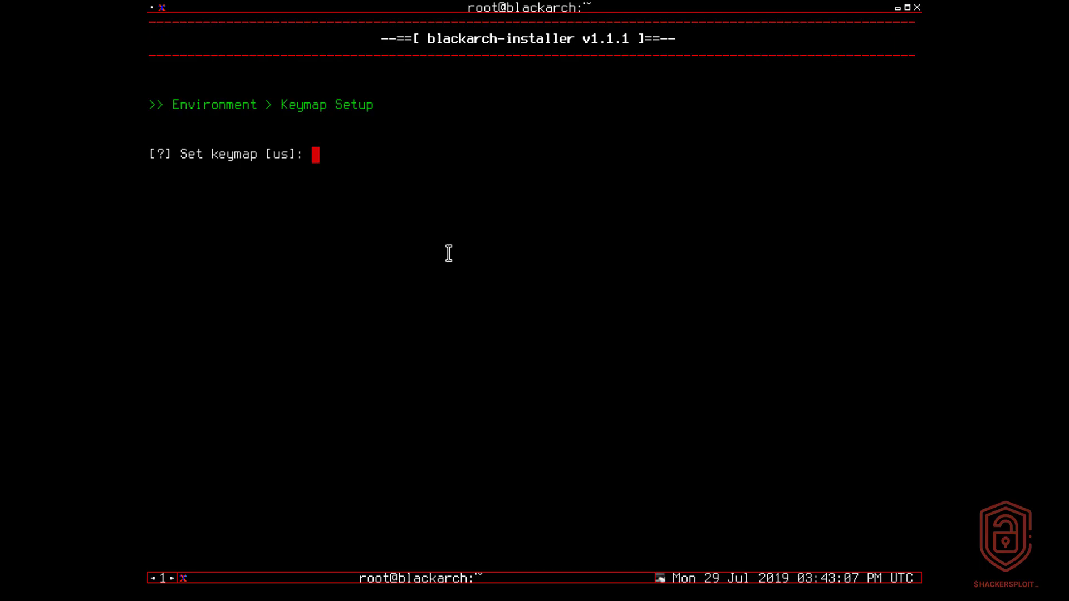
key(Return)
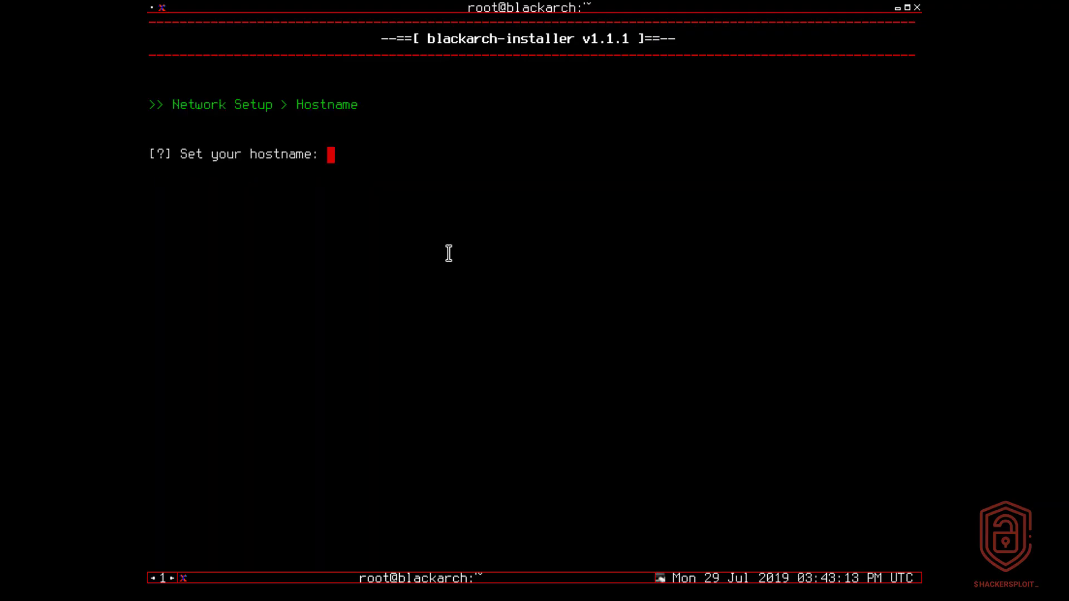
Enter blackbox as the new system's hostname
text(blackbox)
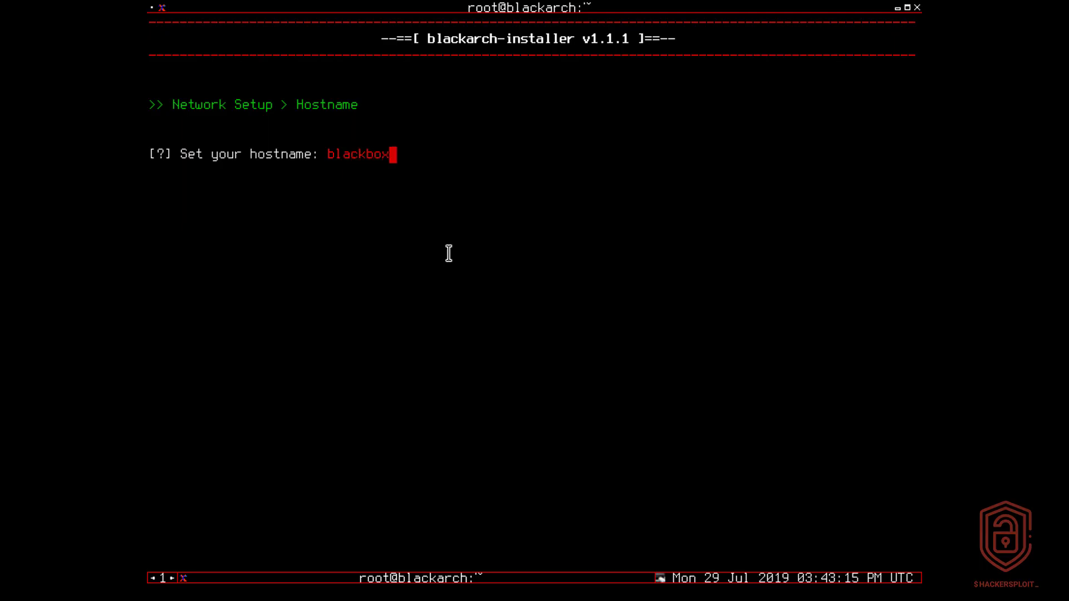
key(Return)
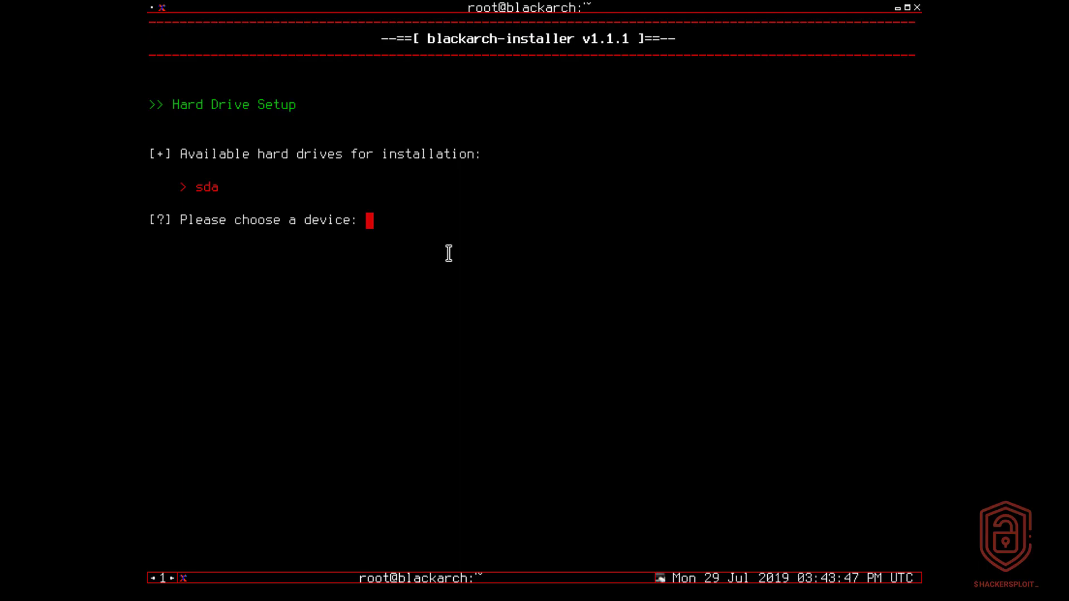
Install onto drive sda with no dual boot
text(sda)
key(Return)
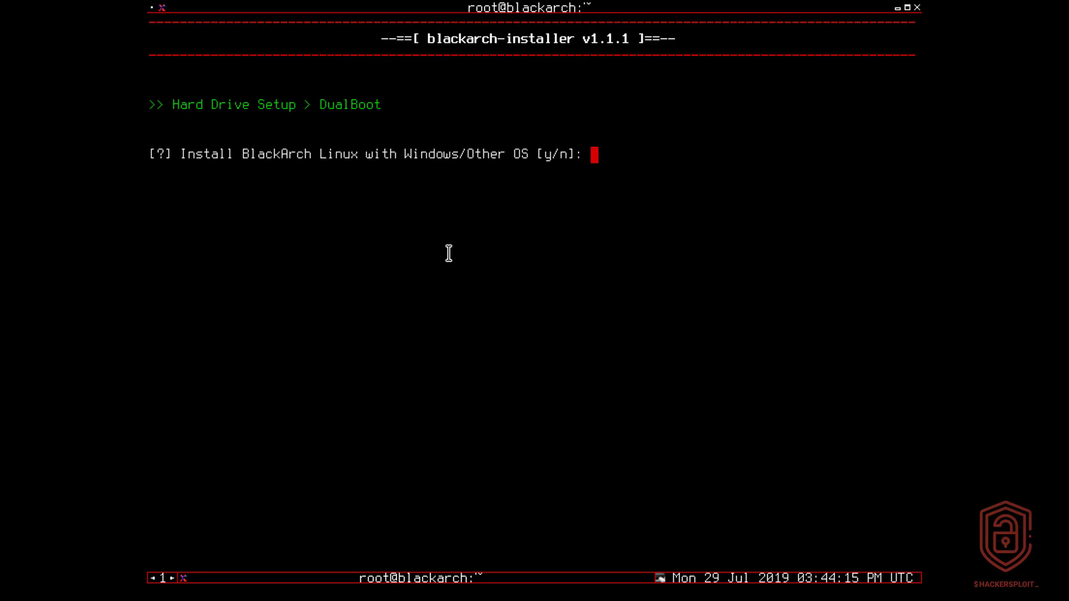
text(n)
key(Return)
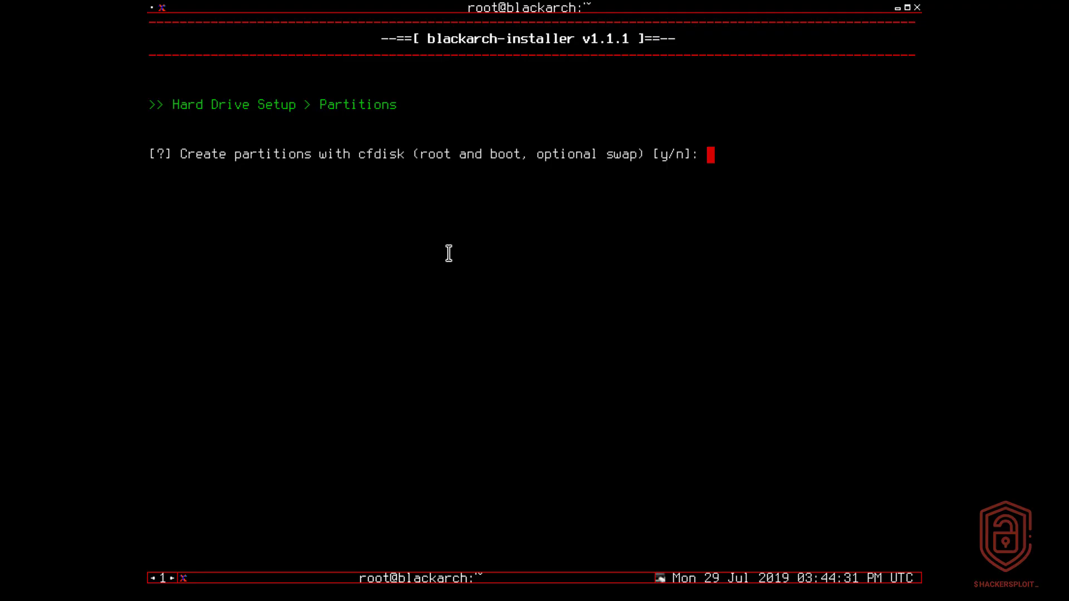
Choose to partition with cfdisk, starting from a zeroed partition table
text(y)
key(Return)
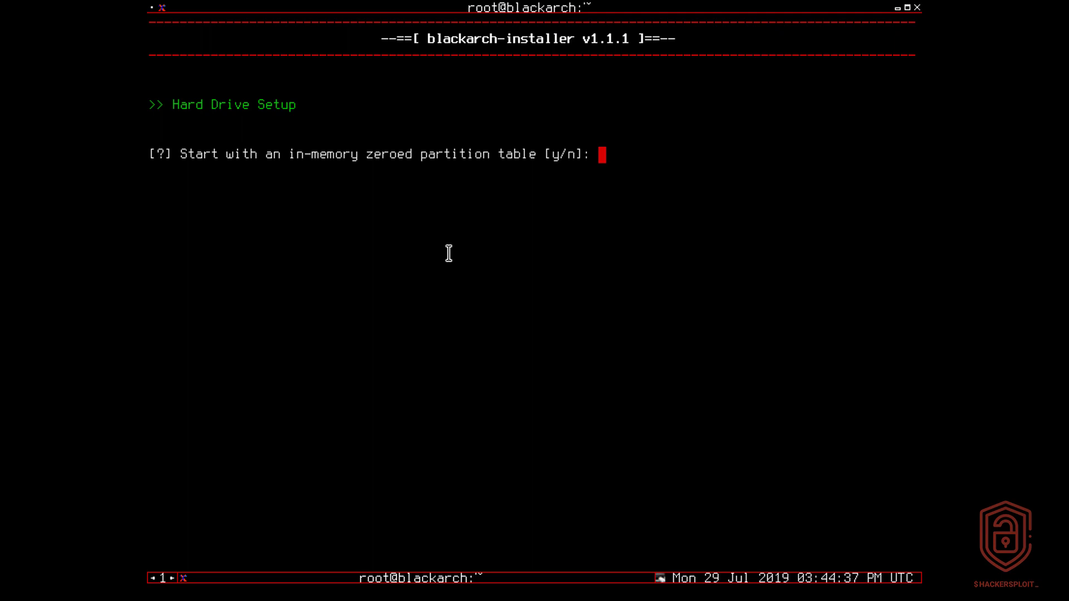
text(y)
key(Return)
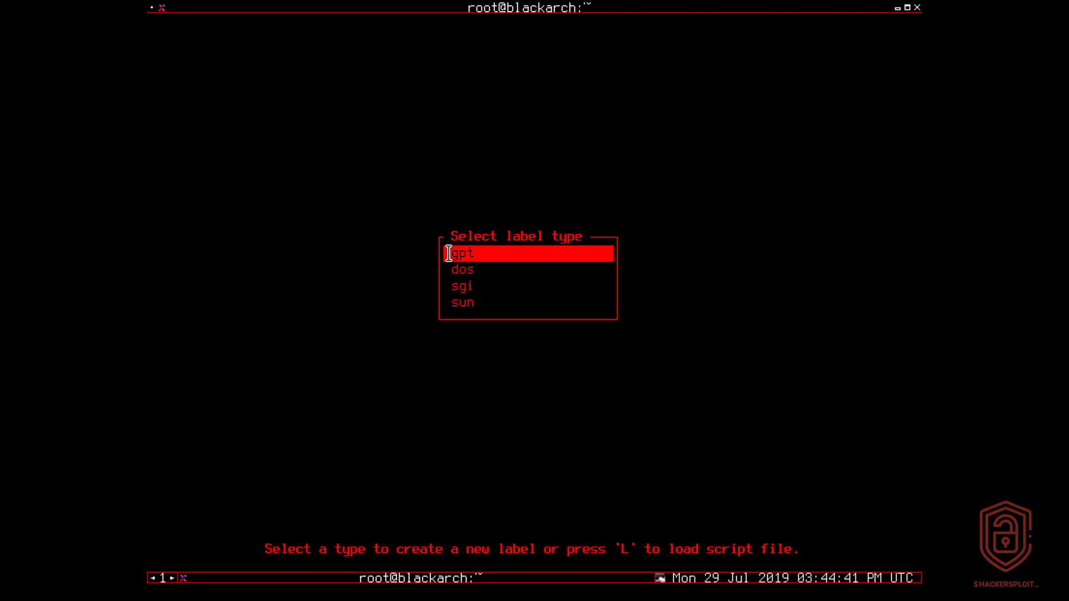
Give /dev/sda a dos label, leaving 80G of free space
key(Down)
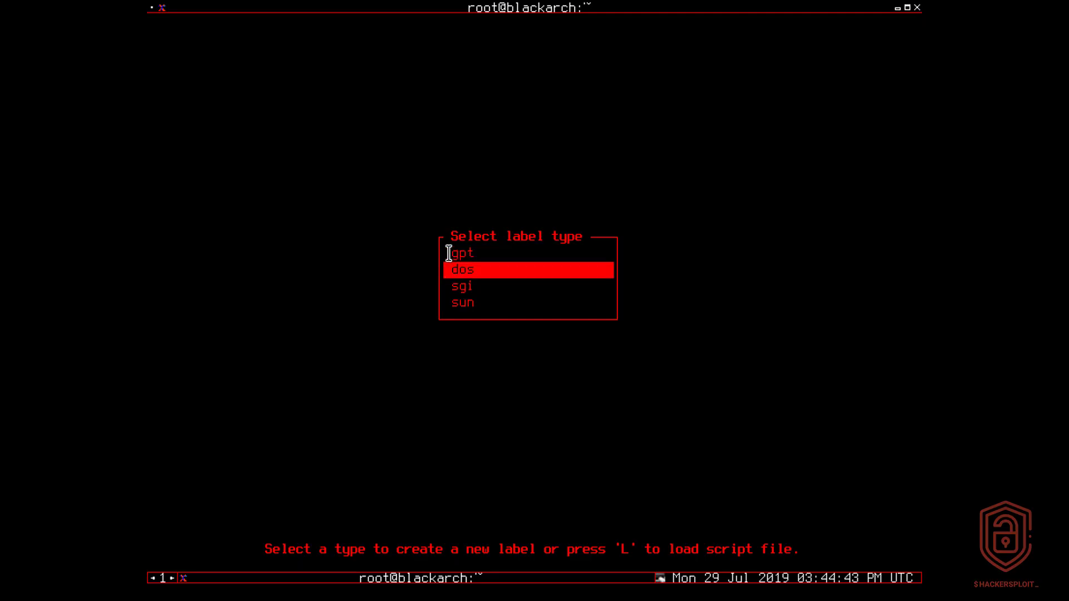
key(Return)
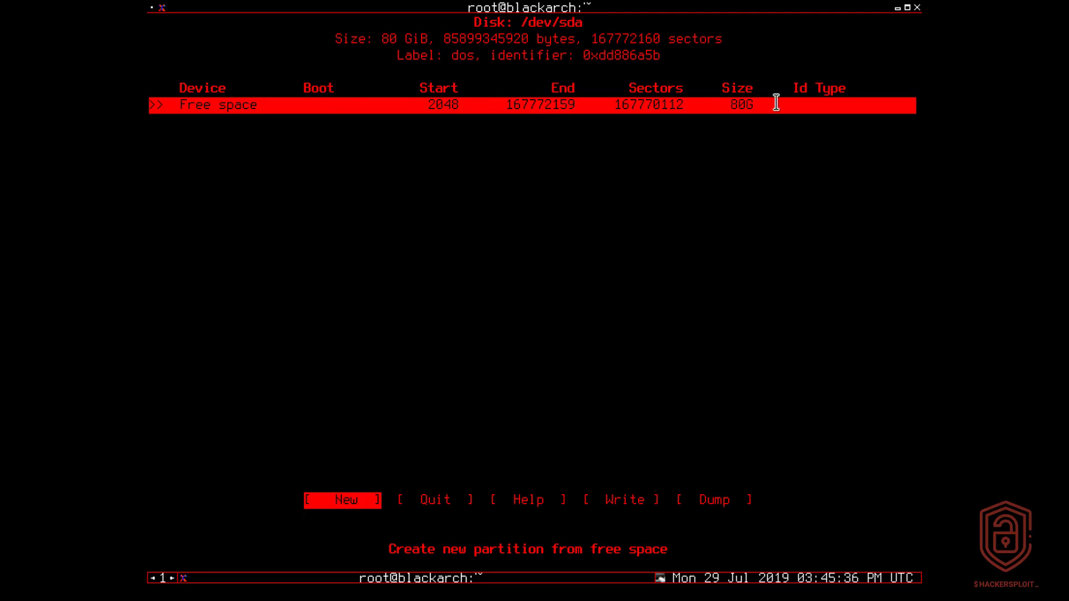
drag(722, 105, 761, 104)
click(766, 212)
drag(732, 105, 745, 222)
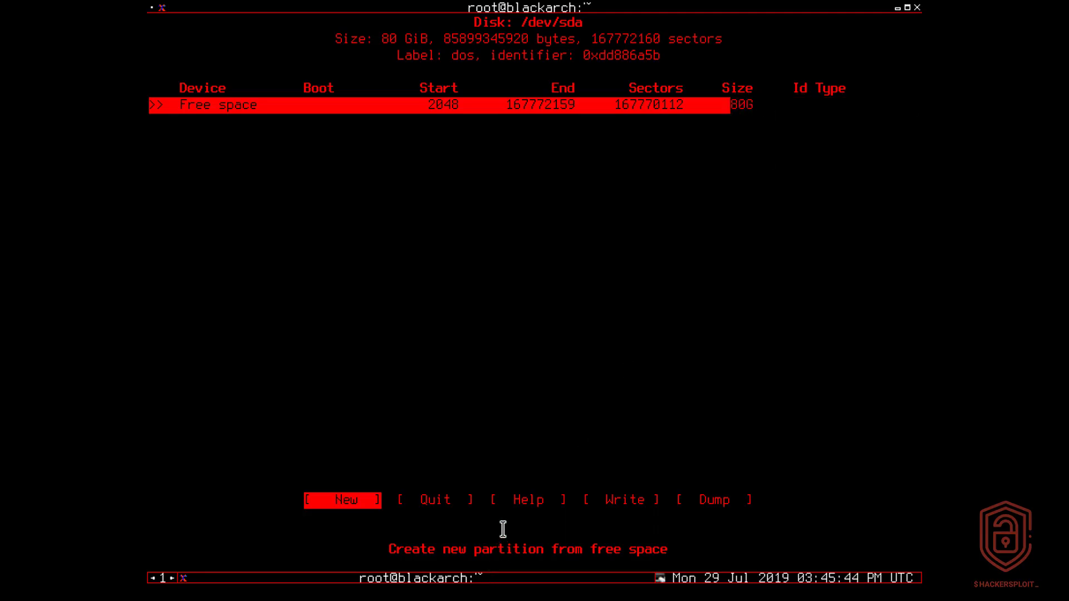
click(579, 179)
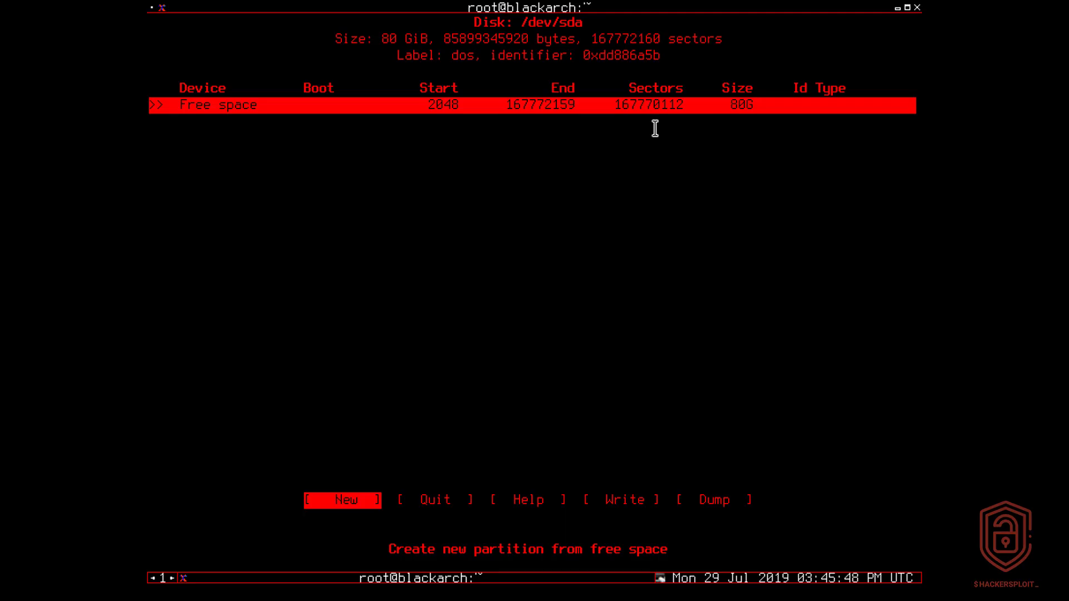
Create a 500M primary partition, /dev/sda1, from the 80G free space
key(Return)
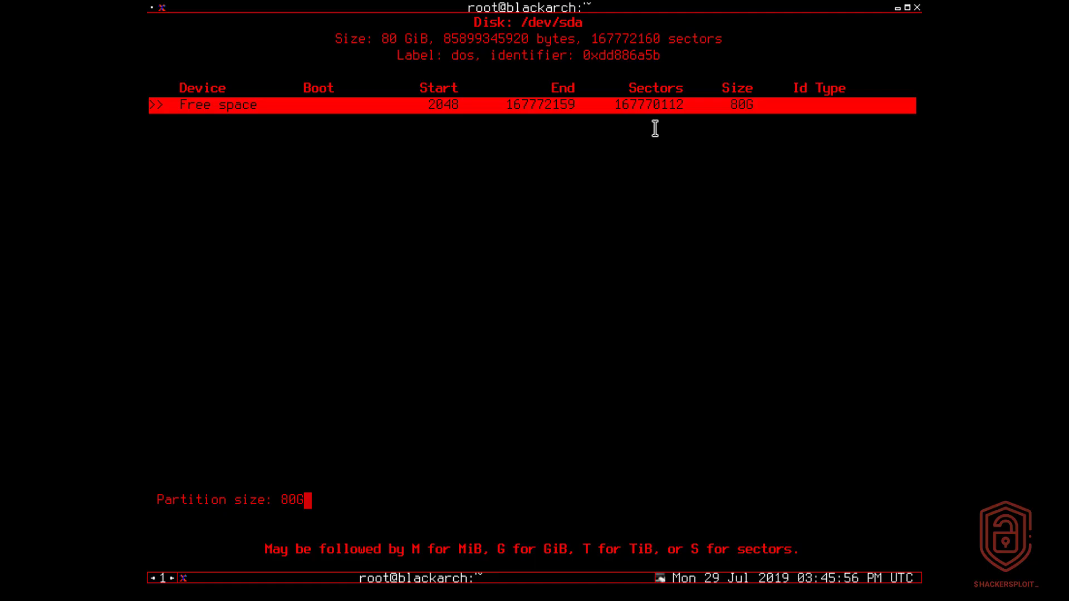
key(BackSpace)
key(BackSpace)
key(BackSpace)
text(500m)
key(BackSpace)
text(M)
drag(266, 550, 623, 494)
click(622, 495)
key(Return)
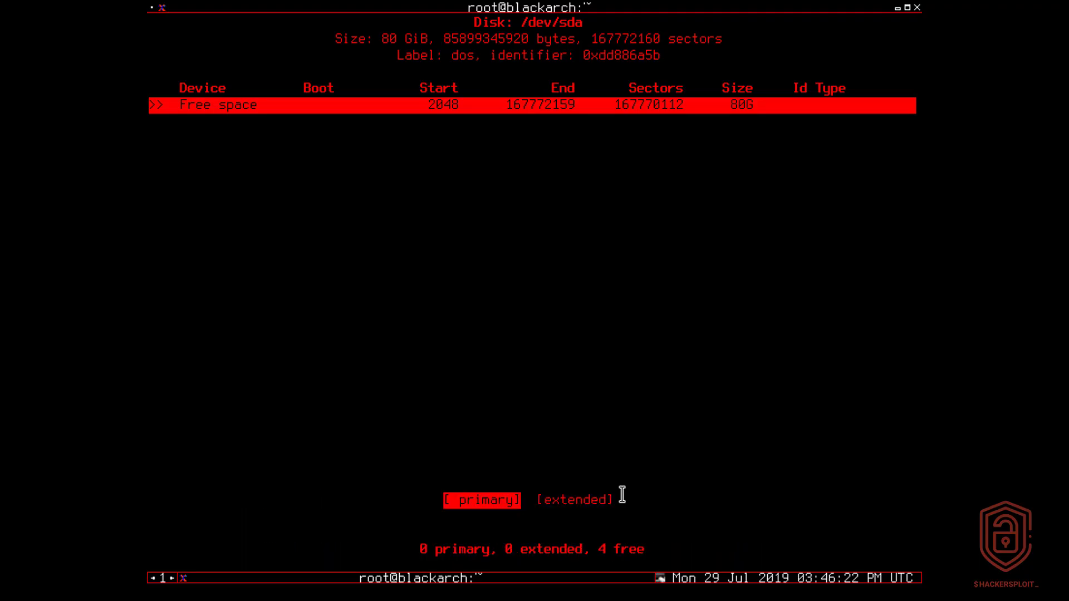
key(Return)
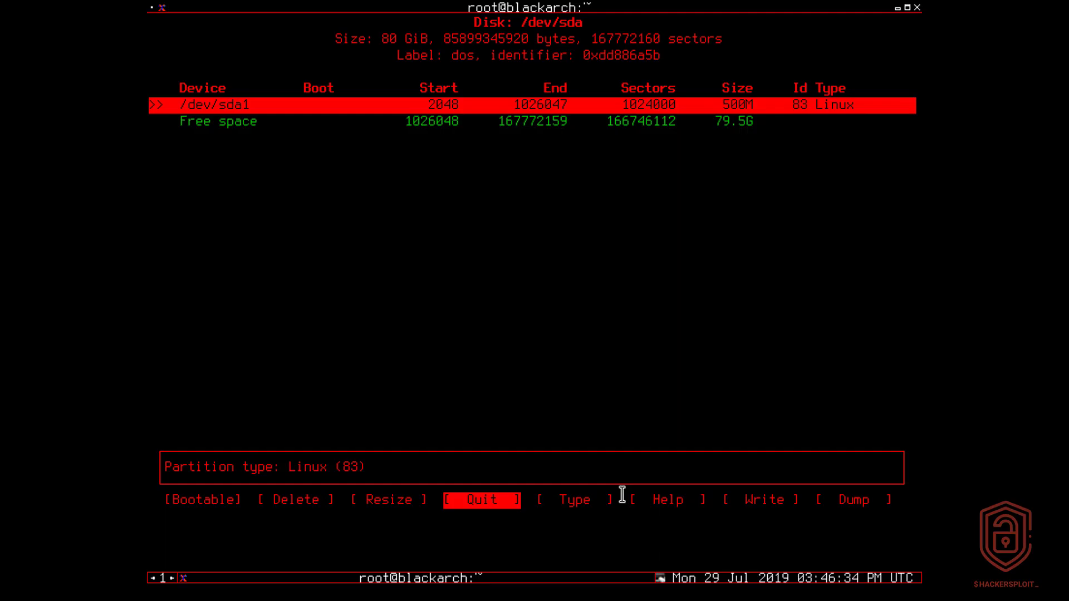
Mark /dev/sda1 bootable and select the remaining 79.5G of free space
key(Left)
key(Left)
key(Left)
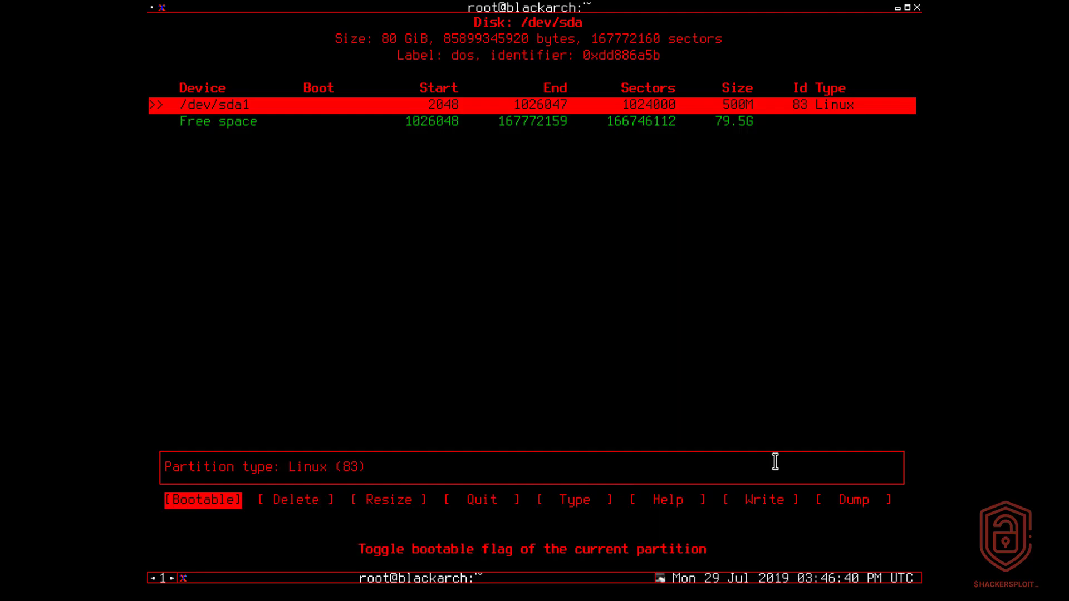
key(Return)
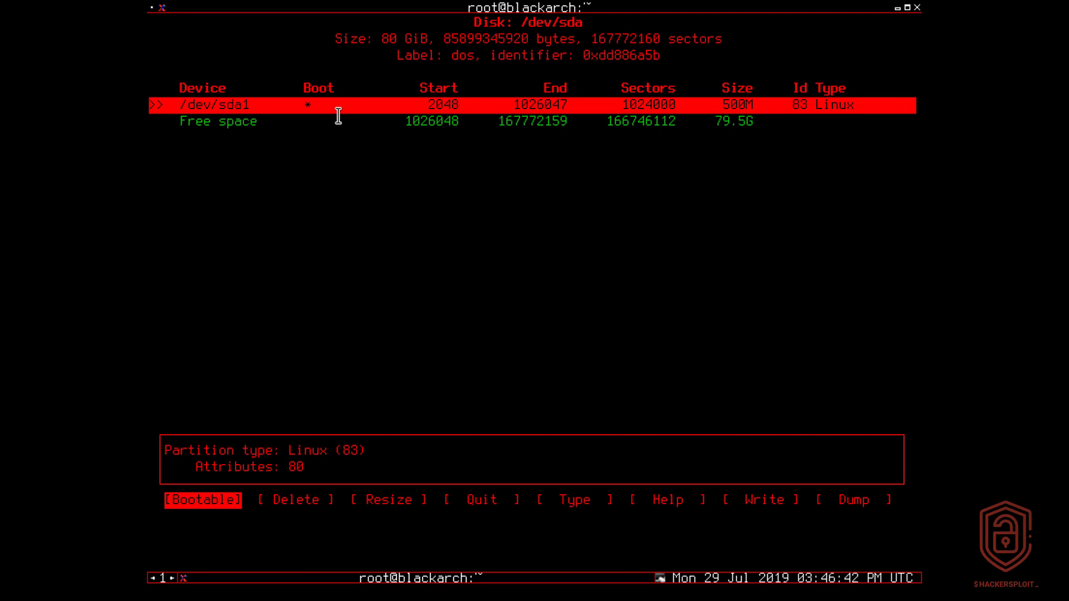
drag(309, 105, 300, 106)
click(310, 109)
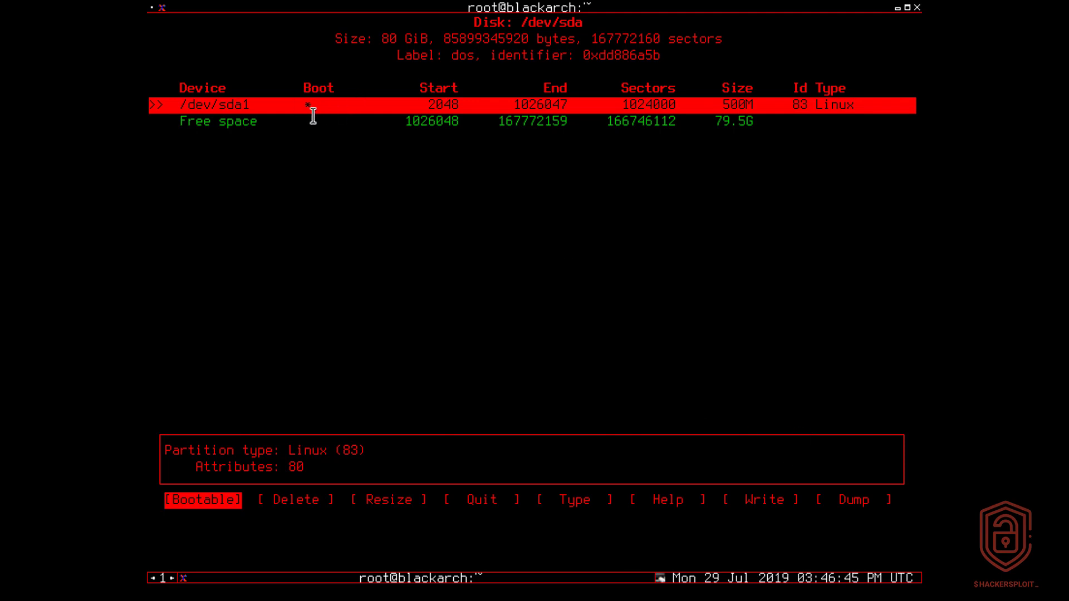
drag(227, 100, 249, 98)
double_click(252, 100)
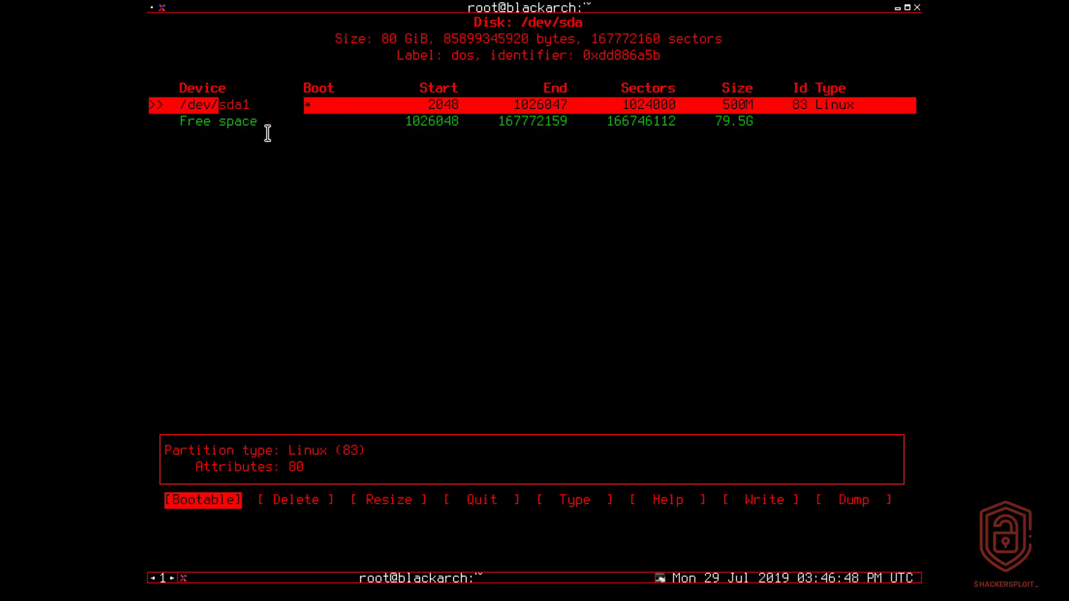
click(306, 106)
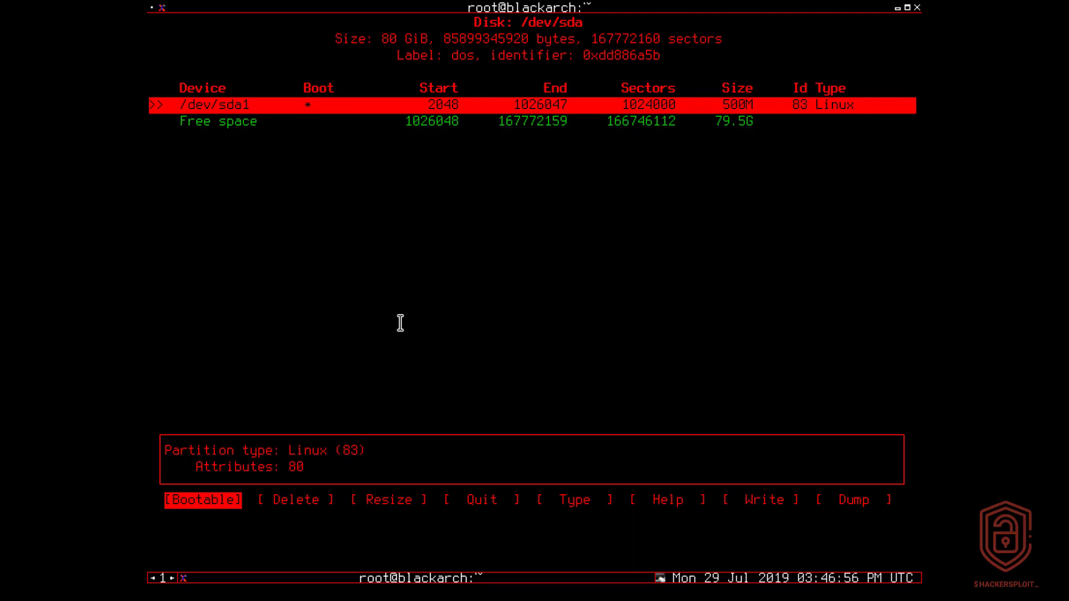
key(Down)
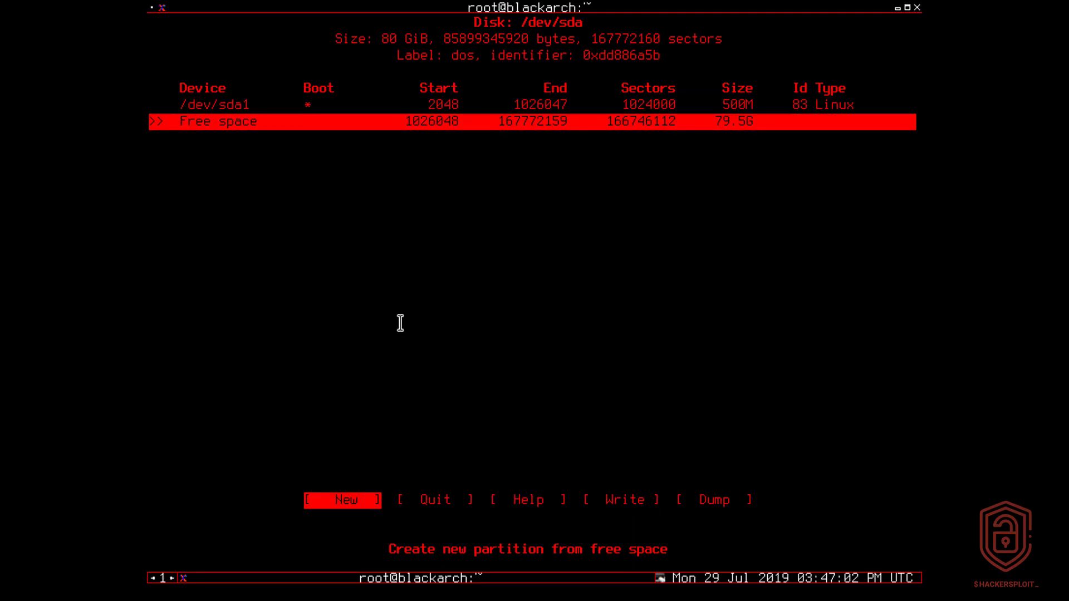
Create a 1GB primary partition, /dev/sda2, in the free space
key(Right)
key(Left)
key(Return)
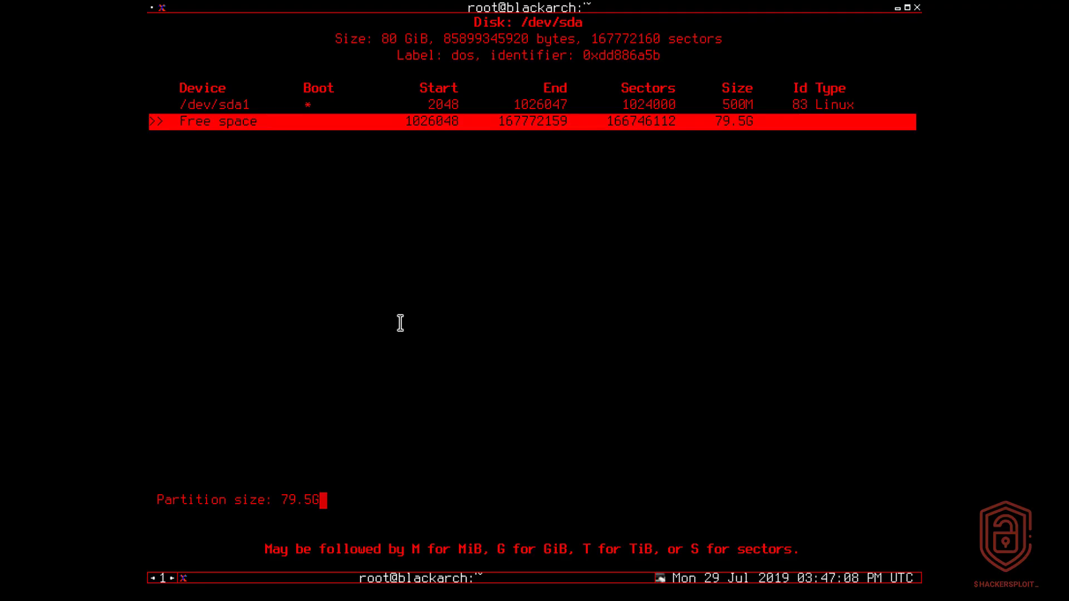
key(BackSpace)
key(BackSpace)
key(BackSpace)
key(BackSpace)
key(BackSpace)
text(1GB)
key(Return)
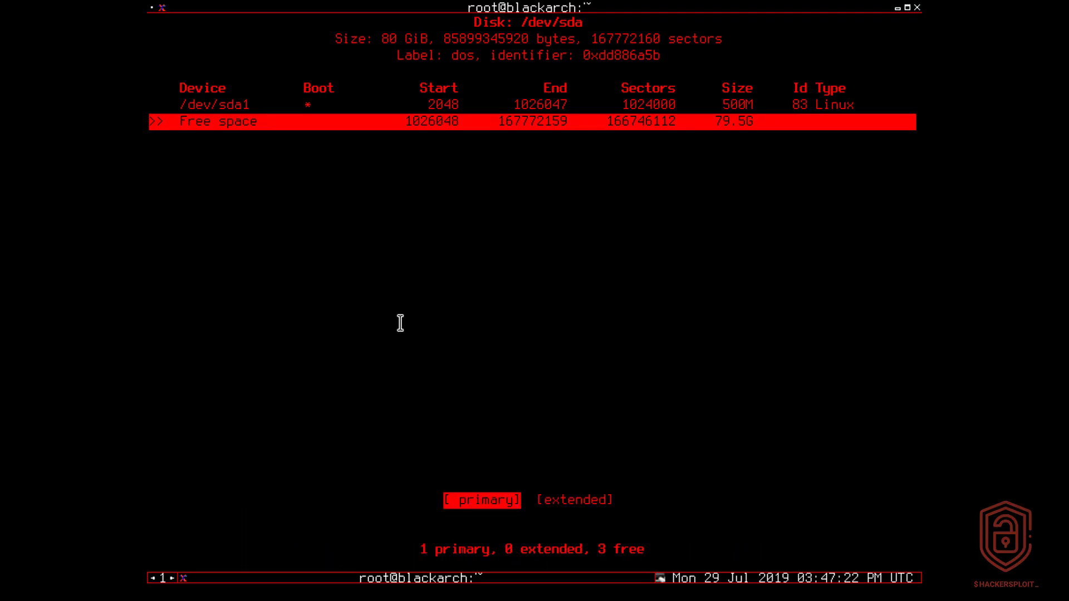
key(Return)
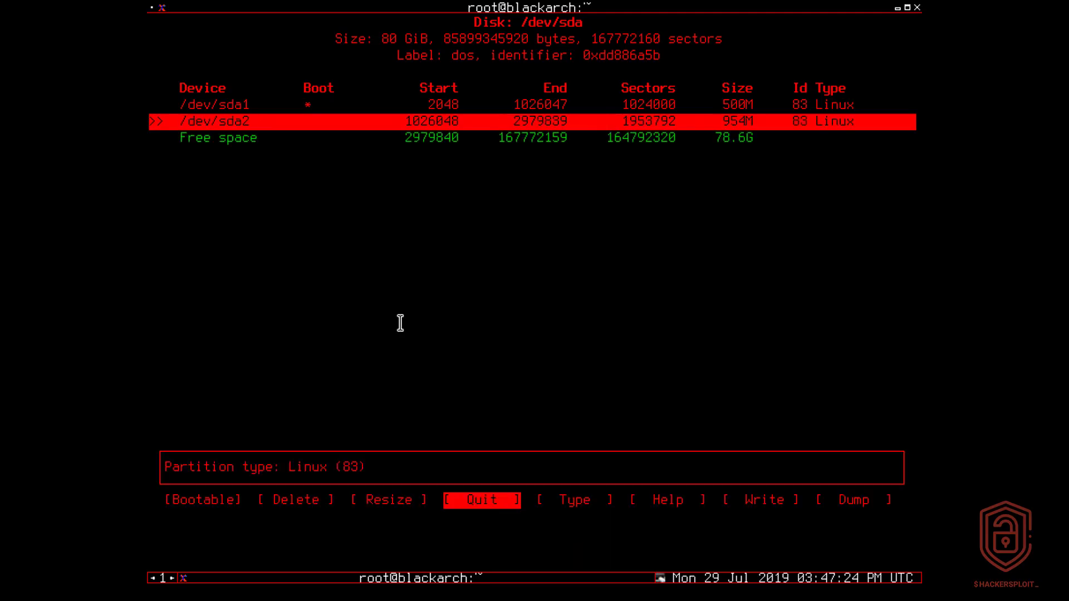
key(Right)
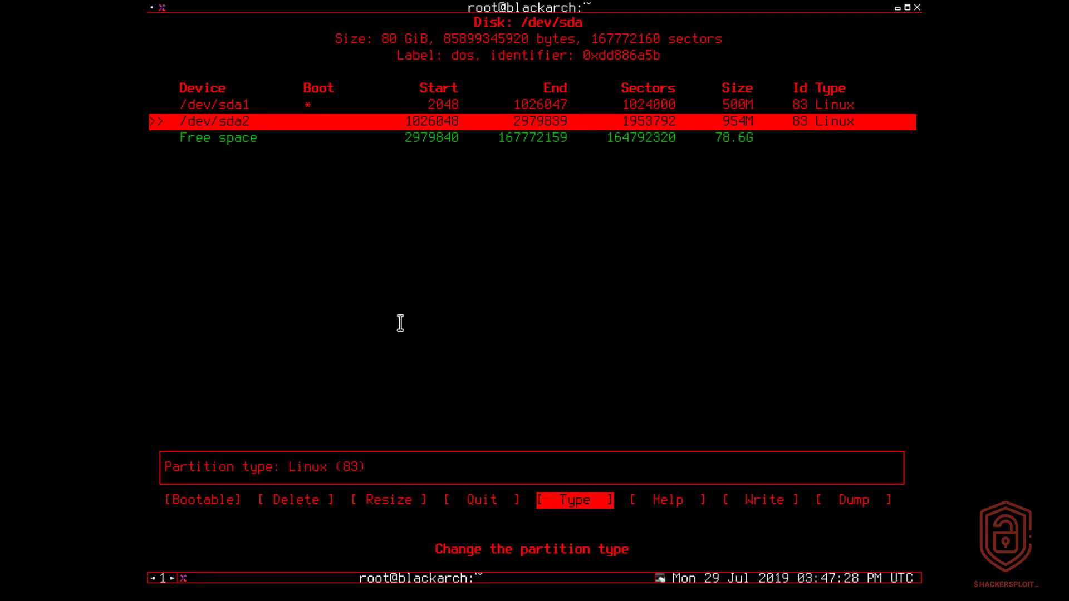
Set /dev/sda2's type to 82 Linux swap / Solaris
key(Return)
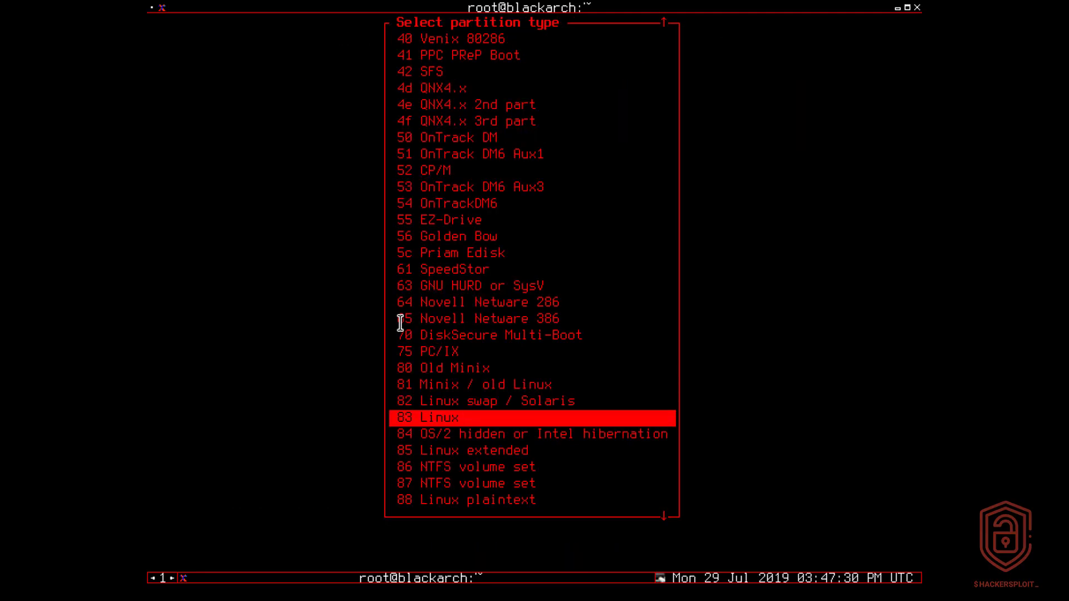
key(Up)
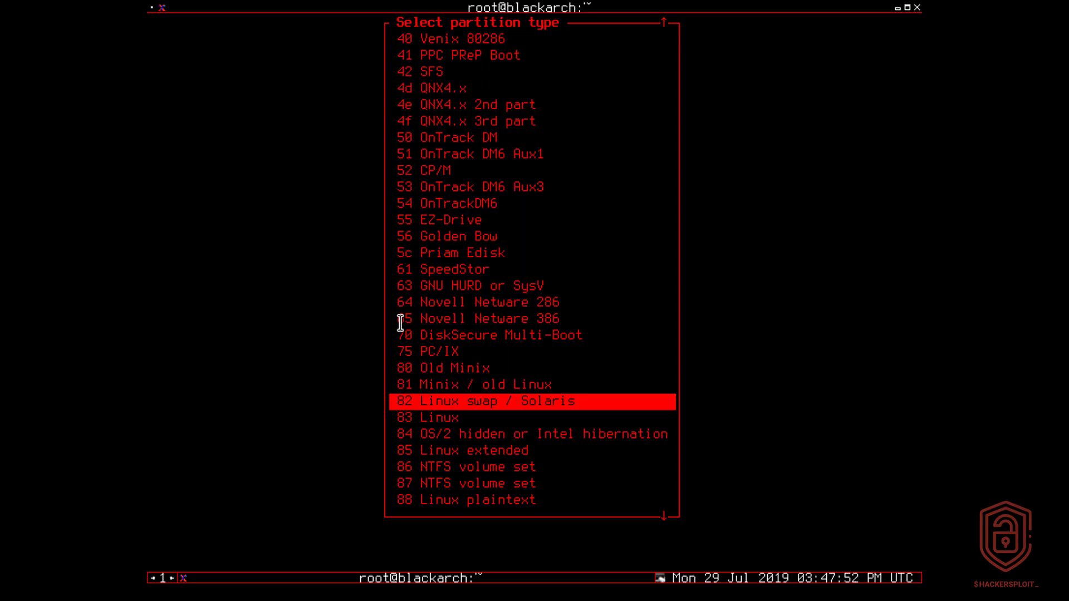
key(Return)
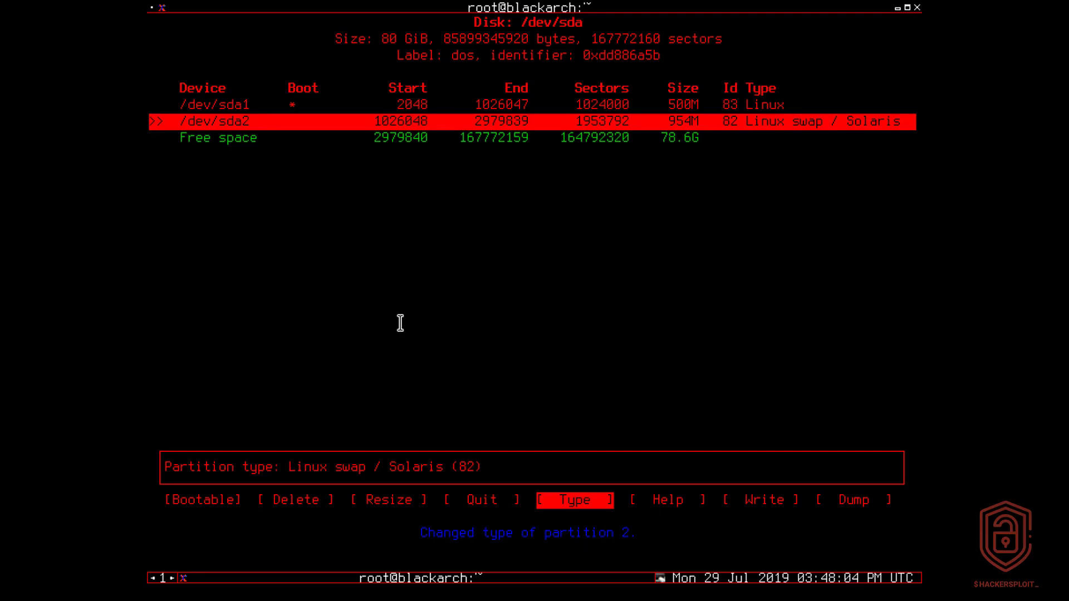
key(Down)
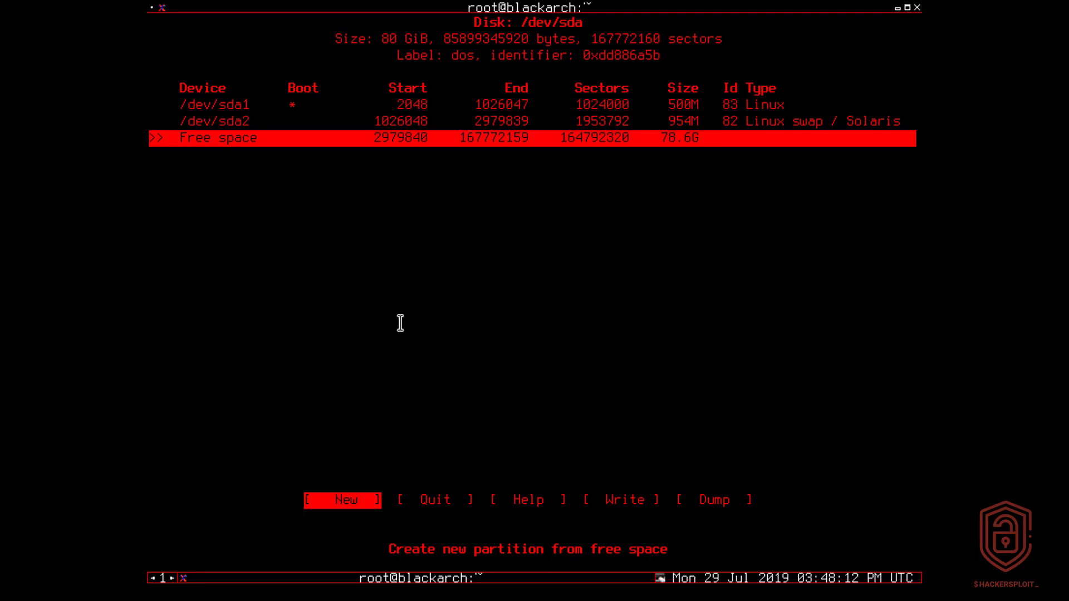
Create primary partition /dev/sda3 using all remaining 78.6G
key(Return)
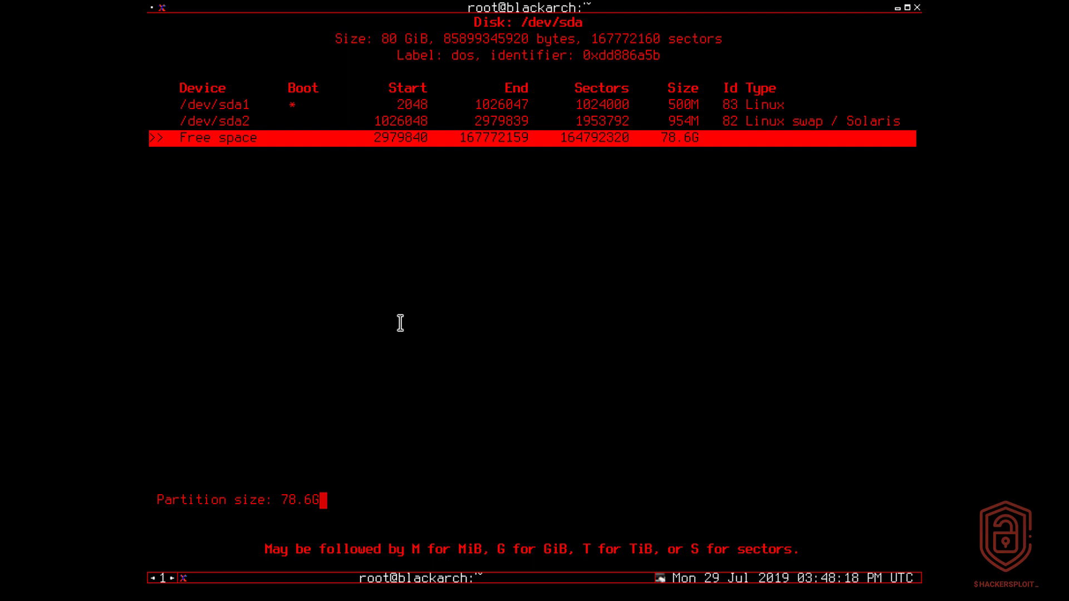
key(Return)
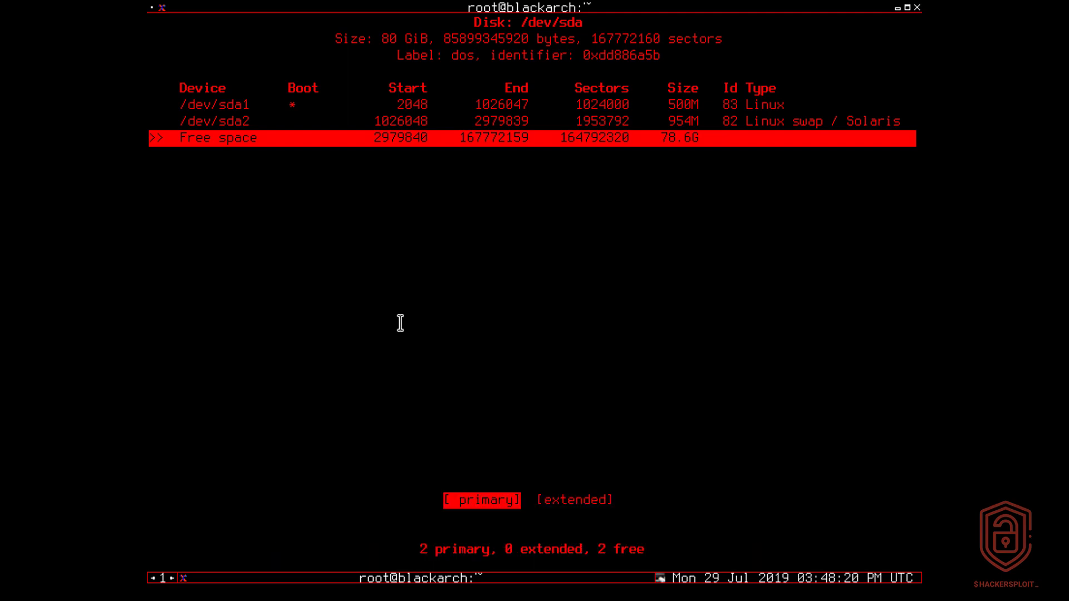
key(Return)
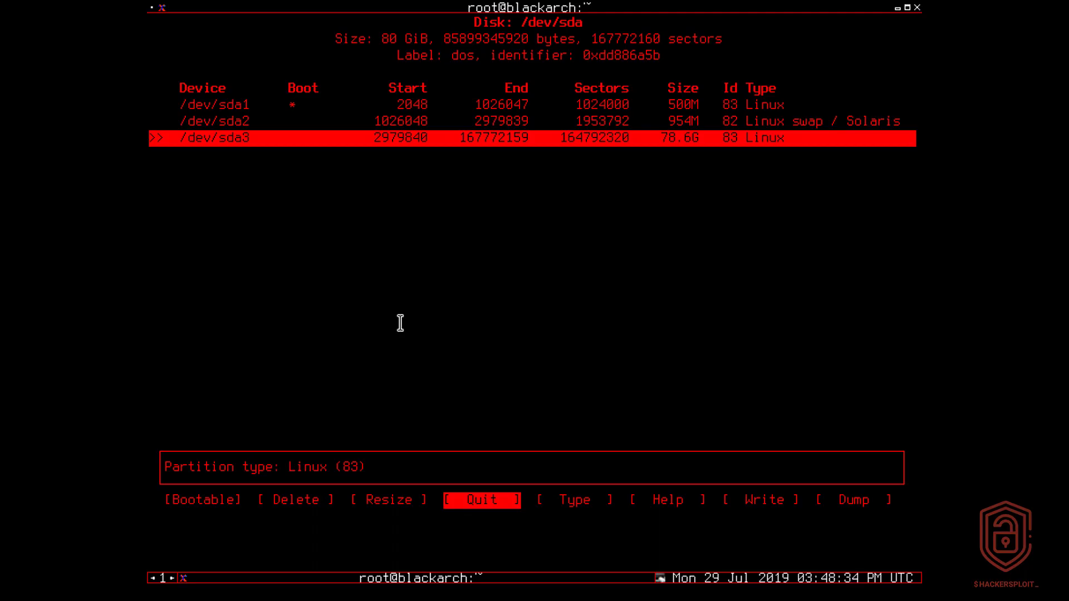
key(Right)
key(Right)
key(Right)
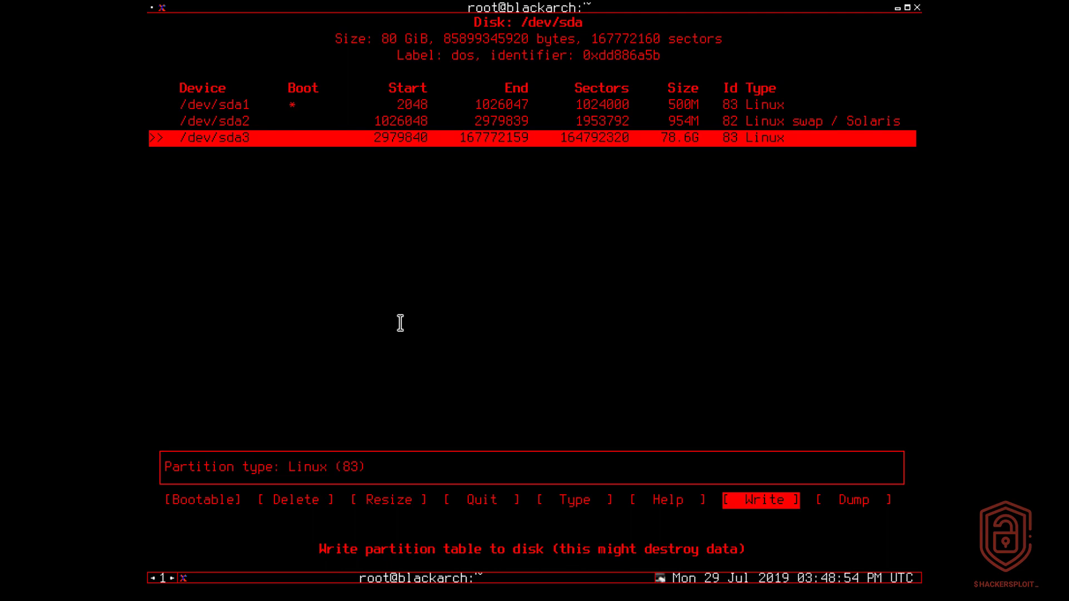
Write the partition table to disk, confirming with yes, and quit cfdisk
key(Return)
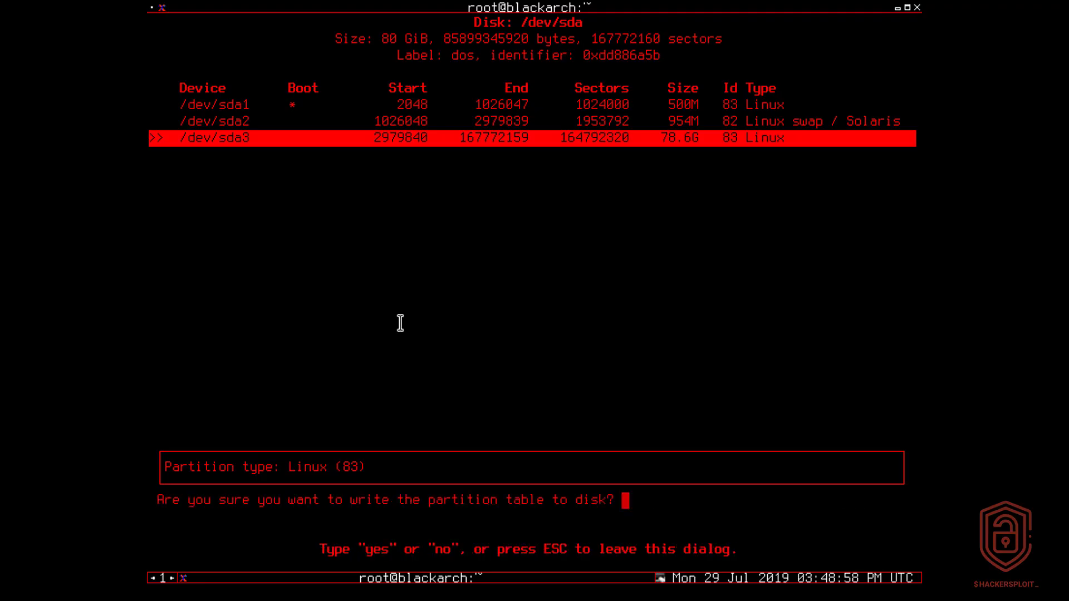
text(yes)
key(Return)
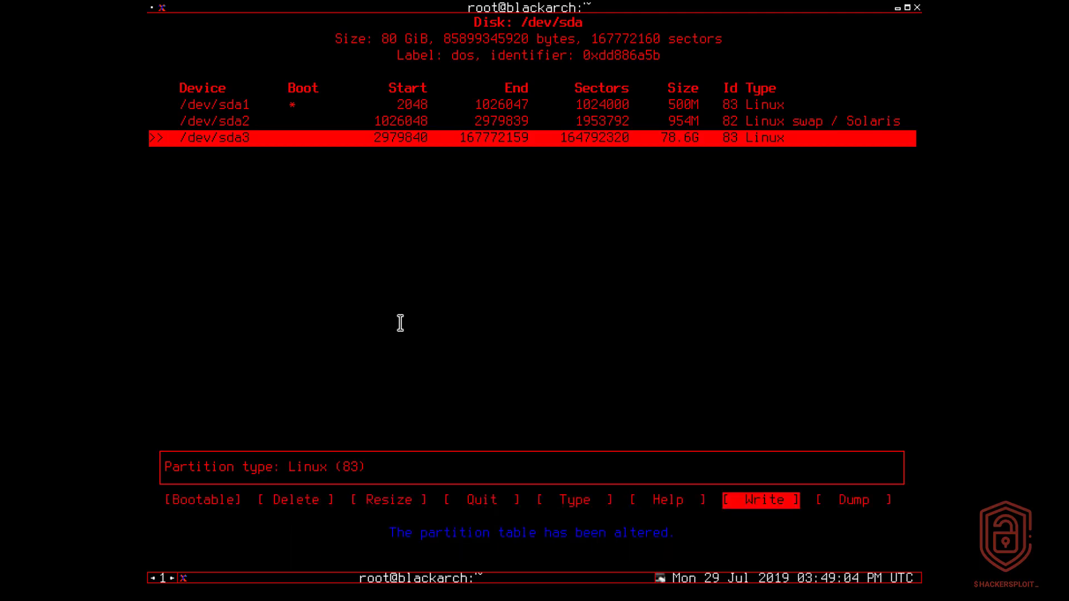
key(Left)
key(Left)
key(Left)
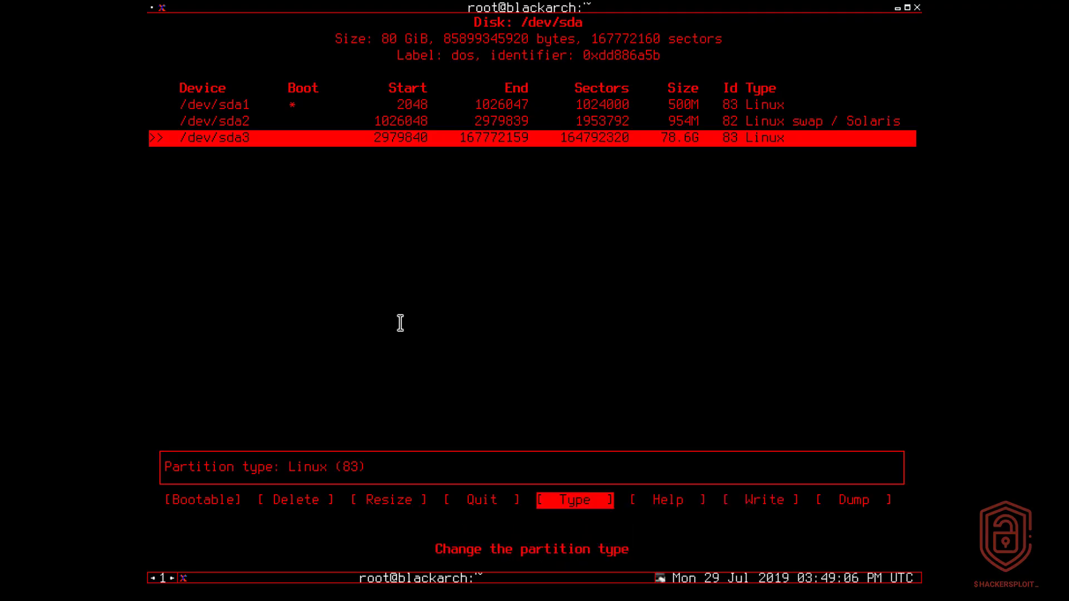
key(Return)
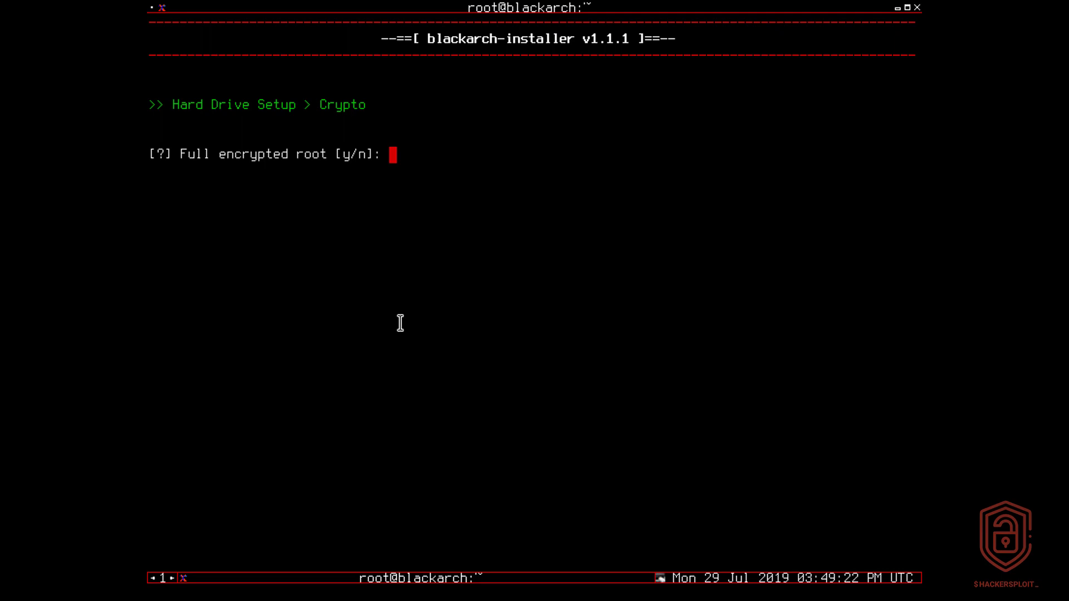
Decline root encryption and assign /dev/sda1 as the ext4 boot partition
text(n)
key(Return)
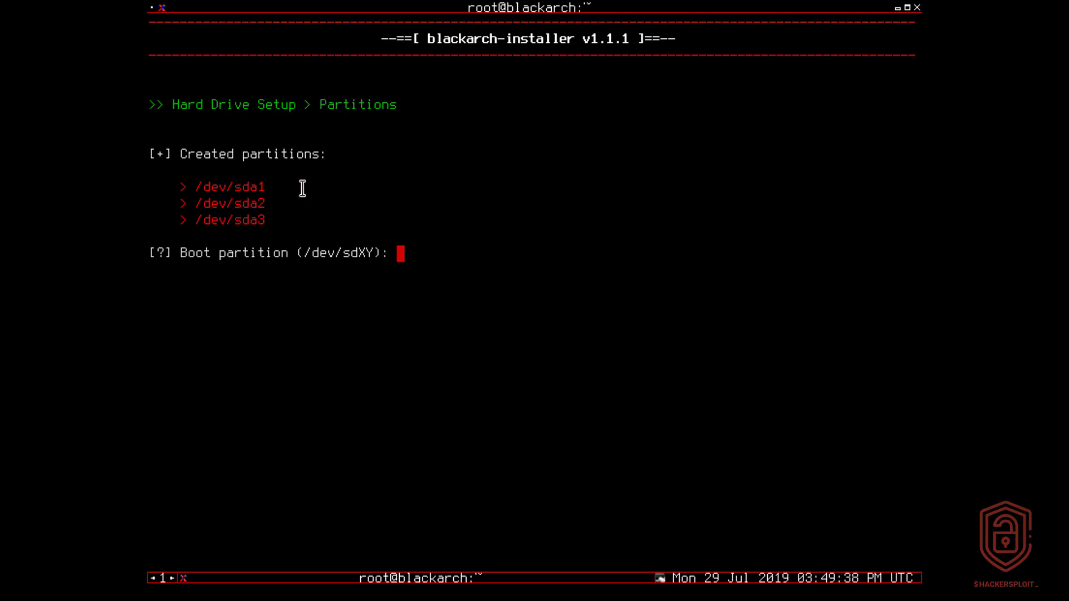
text(/dev/sda1)
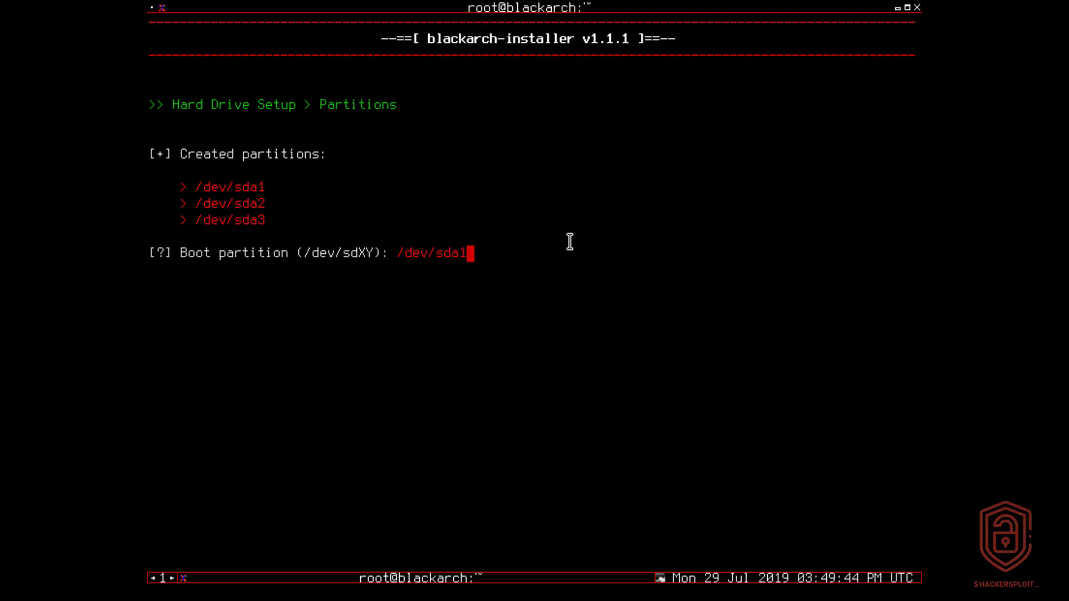
key(Return)
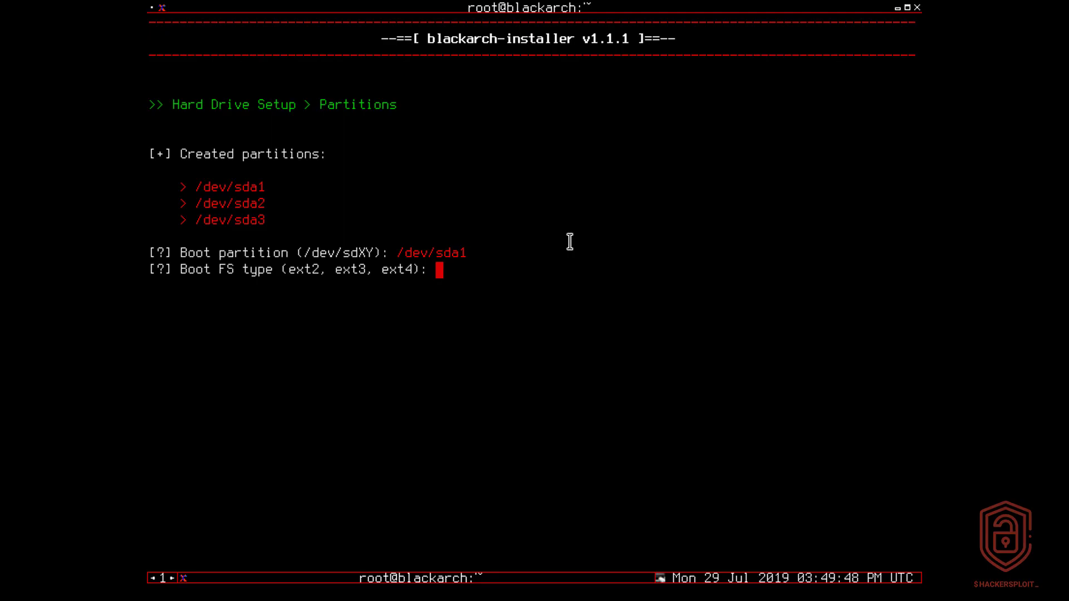
text(ext4)
key(Return)
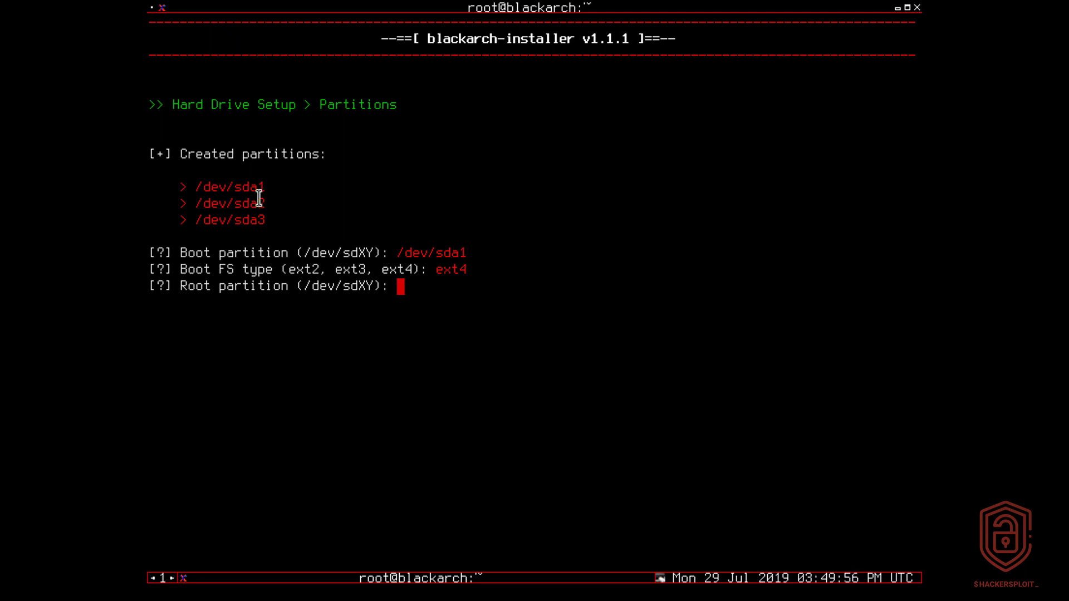
Assign /dev/sda3 as the ext4 root partition, correcting the mistyped sda2
drag(195, 220, 273, 221)
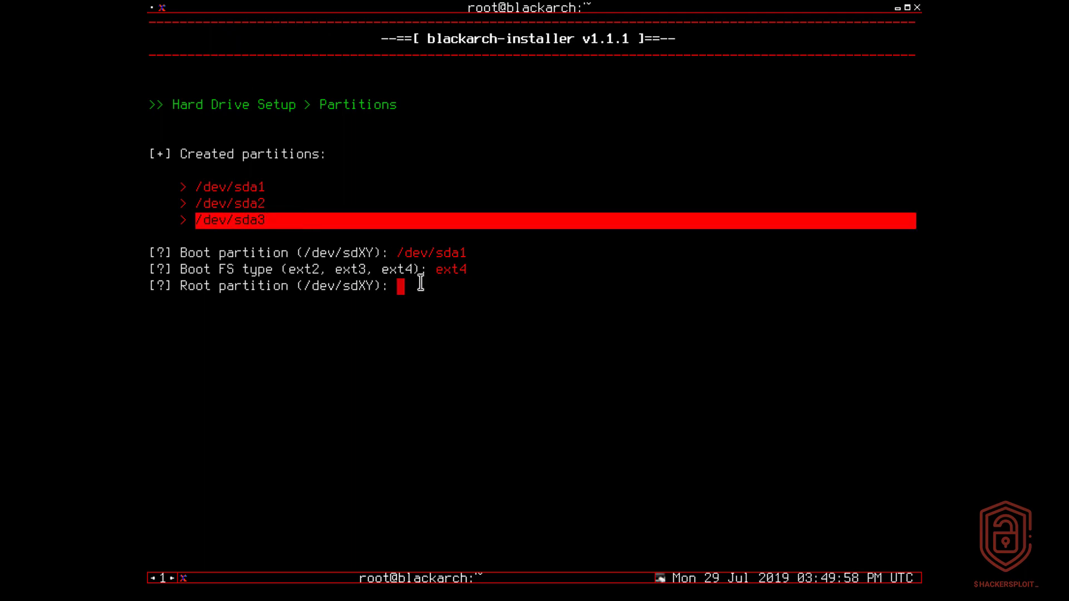
click(430, 292)
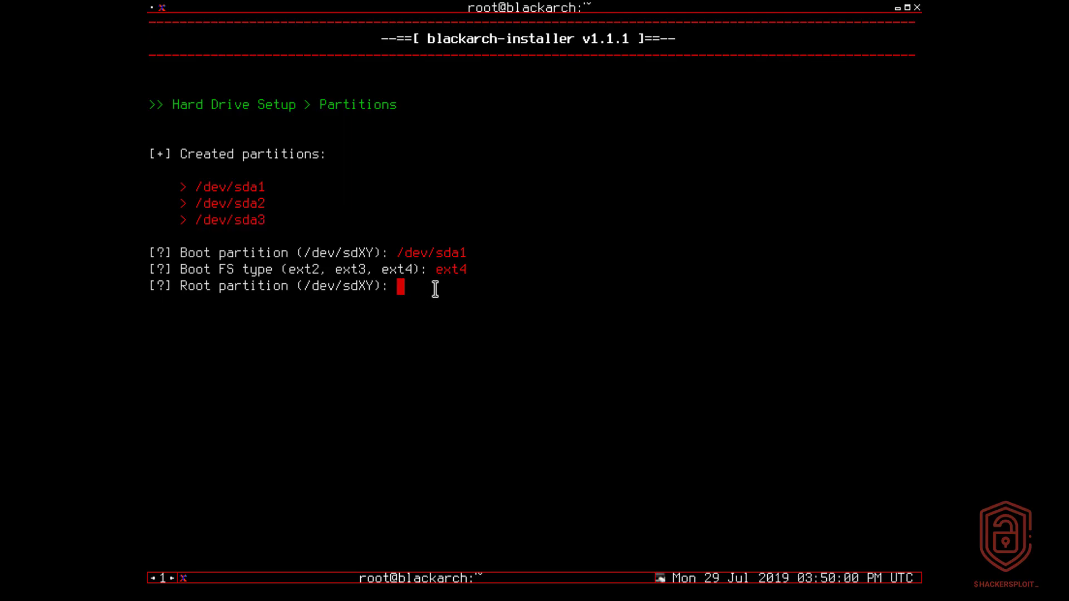
text(/dev/sda2)
key(BackSpace)
text(3)
key(Return)
text(ext4)
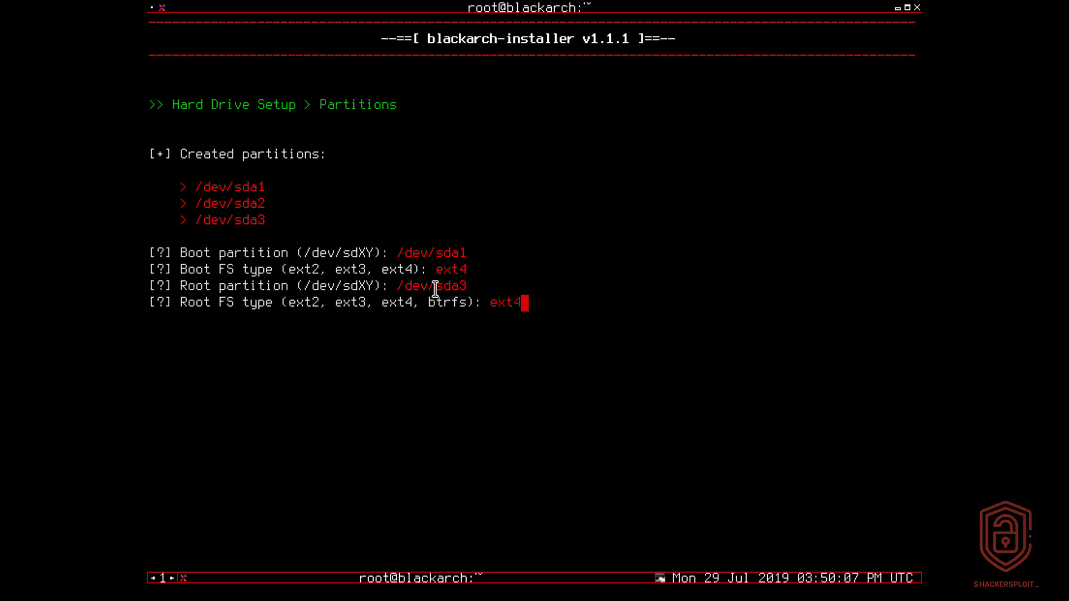
key(Return)
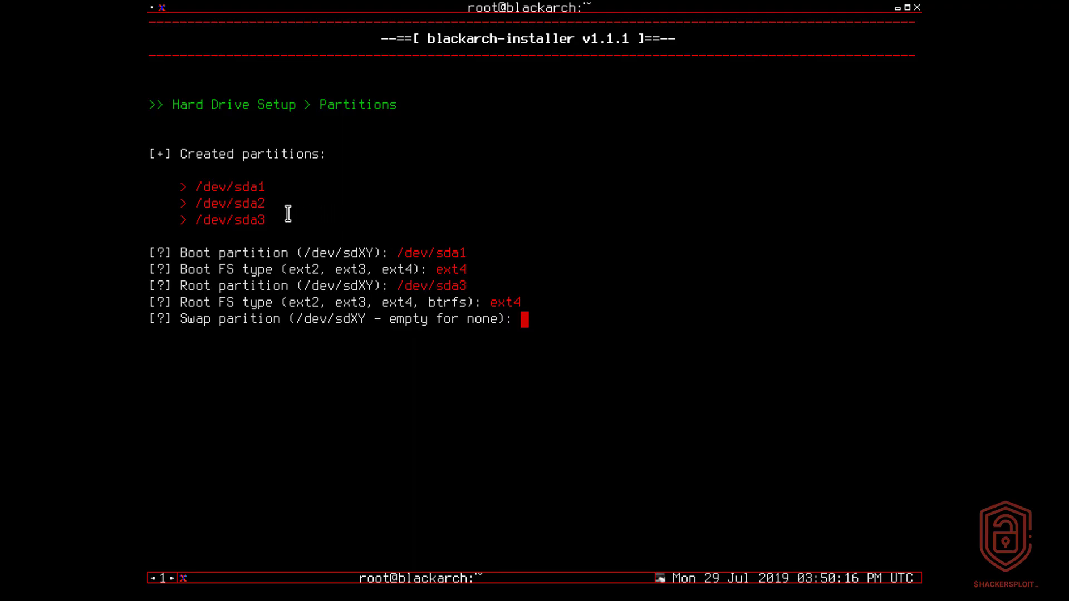
Assign /dev/sda2 as the swap partition
triple_click(260, 206)
click(527, 275)
text(/dev/sda2)
key(Return)
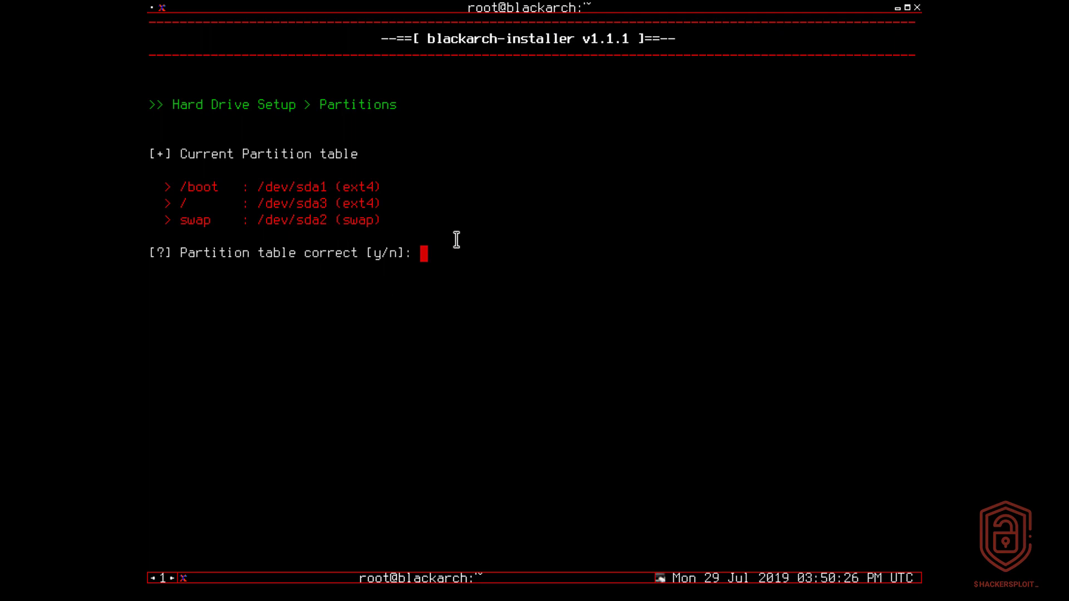
Answer y to confirm the partition table, then y again to format the partitions
text(y)
key(Return)
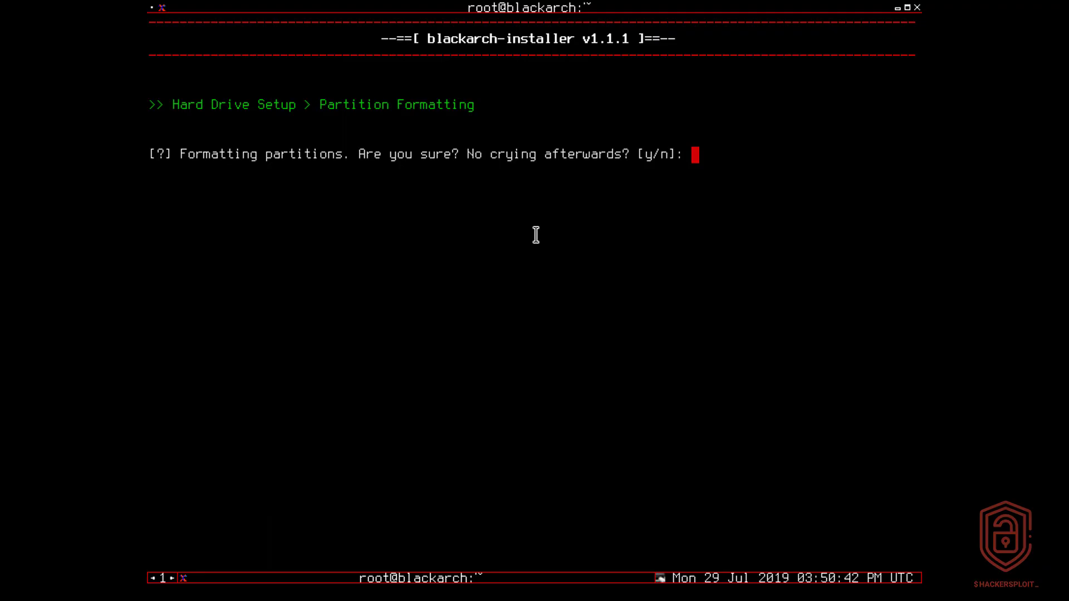
text(y)
key(Return)
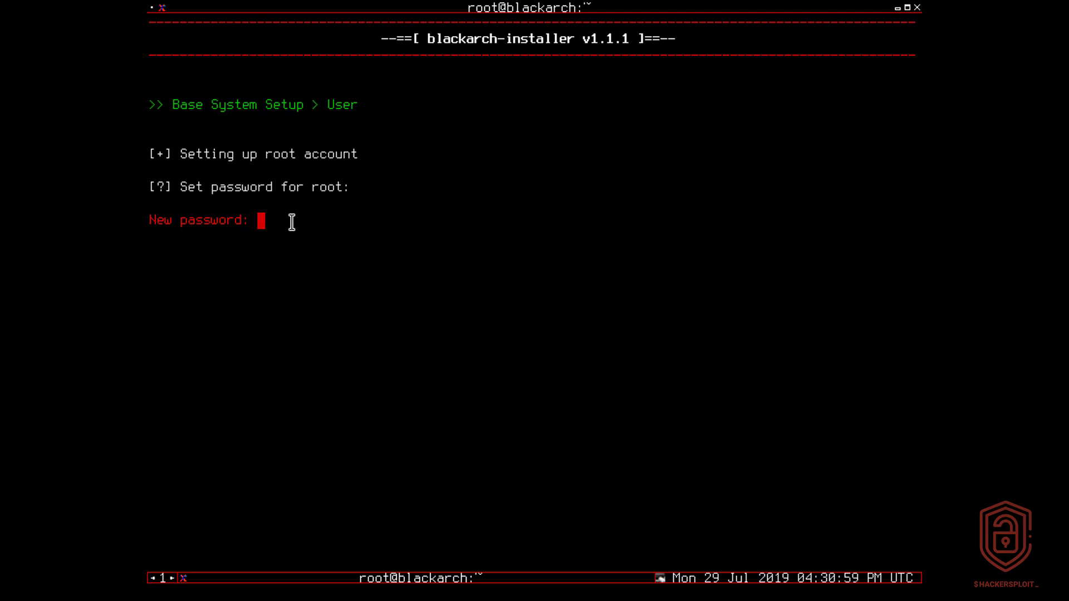
Enter and confirm the root password, then add a normal user with its name and confirmed password
key(Return)
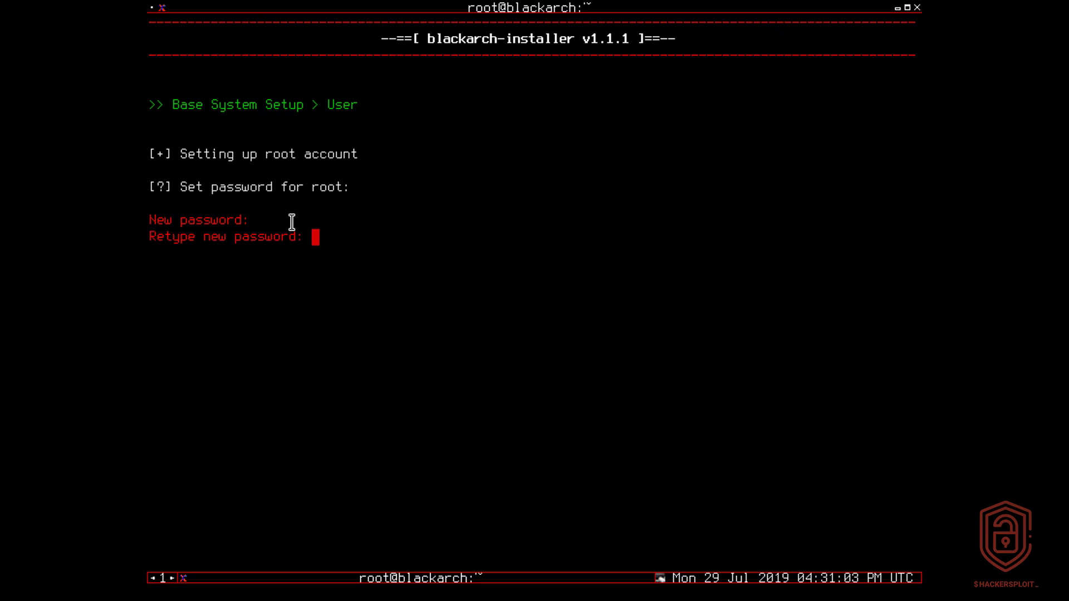
key(Return)
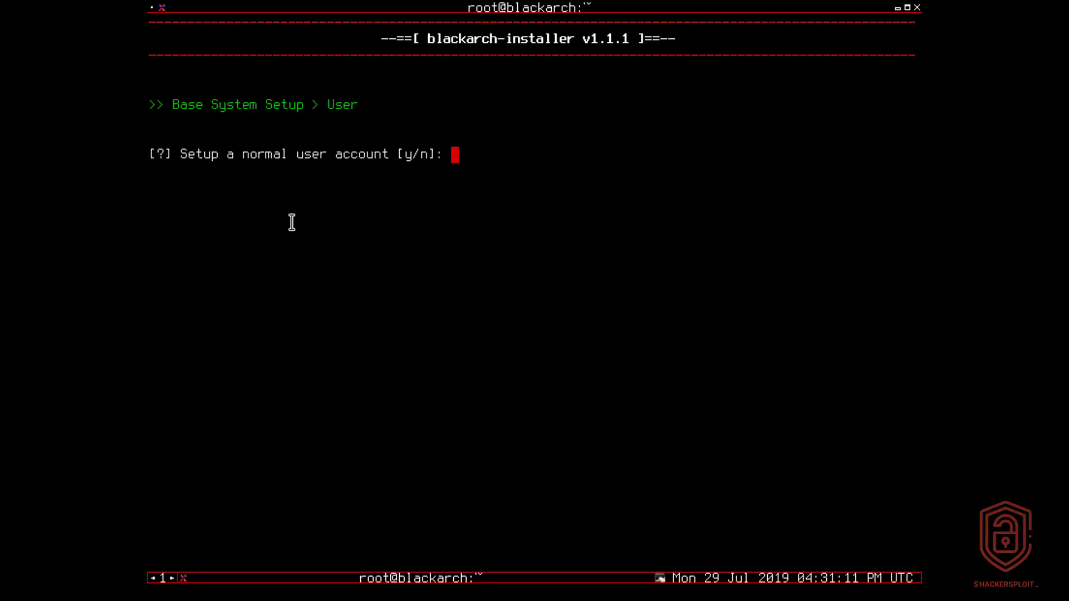
text(y)
key(Return)
text(alexis)
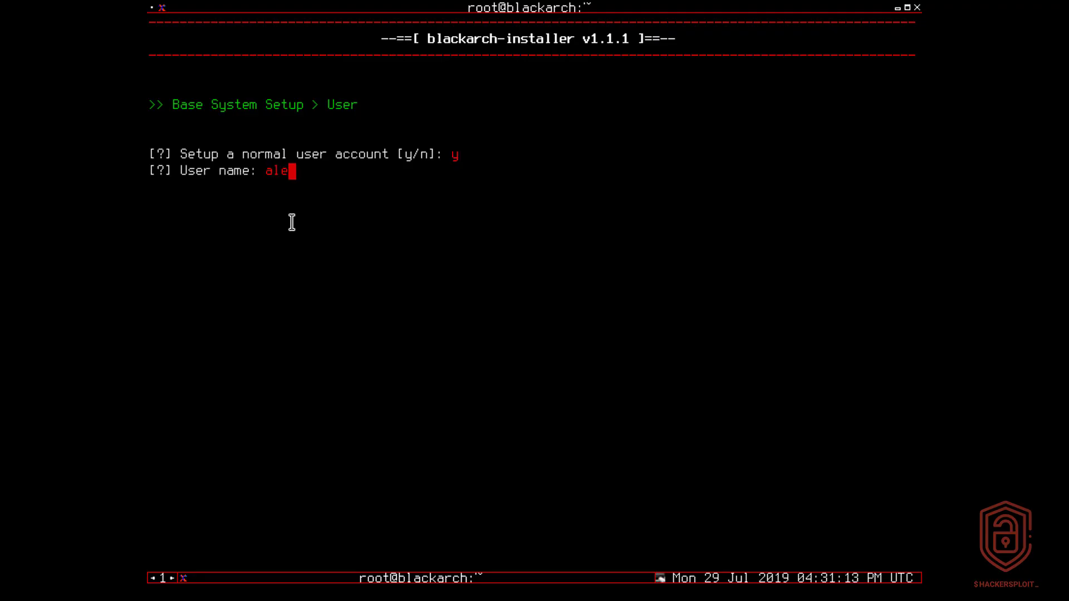
key(Return)
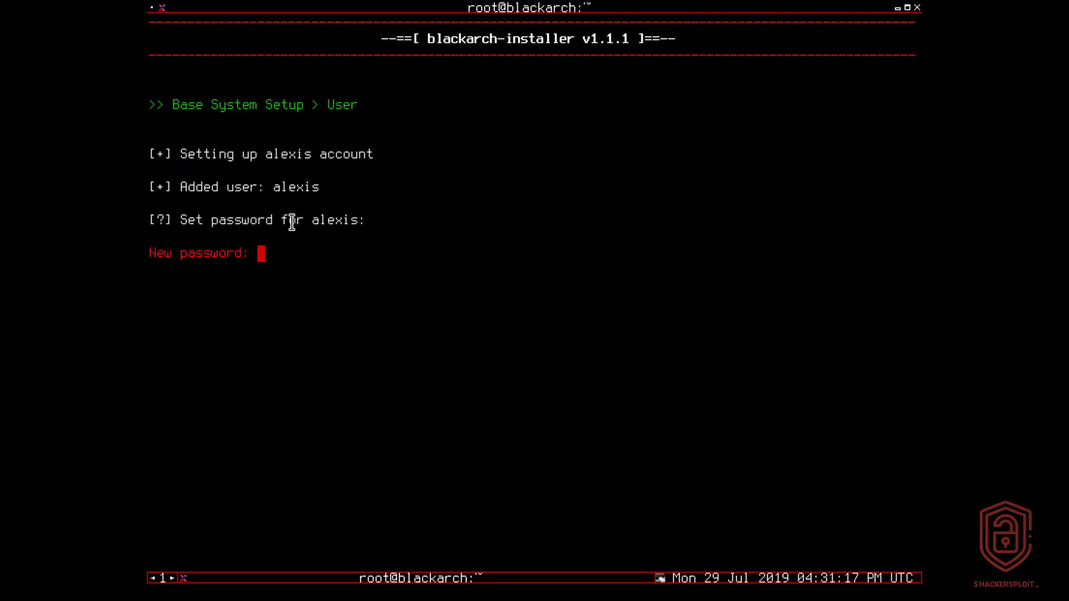
key(Return)
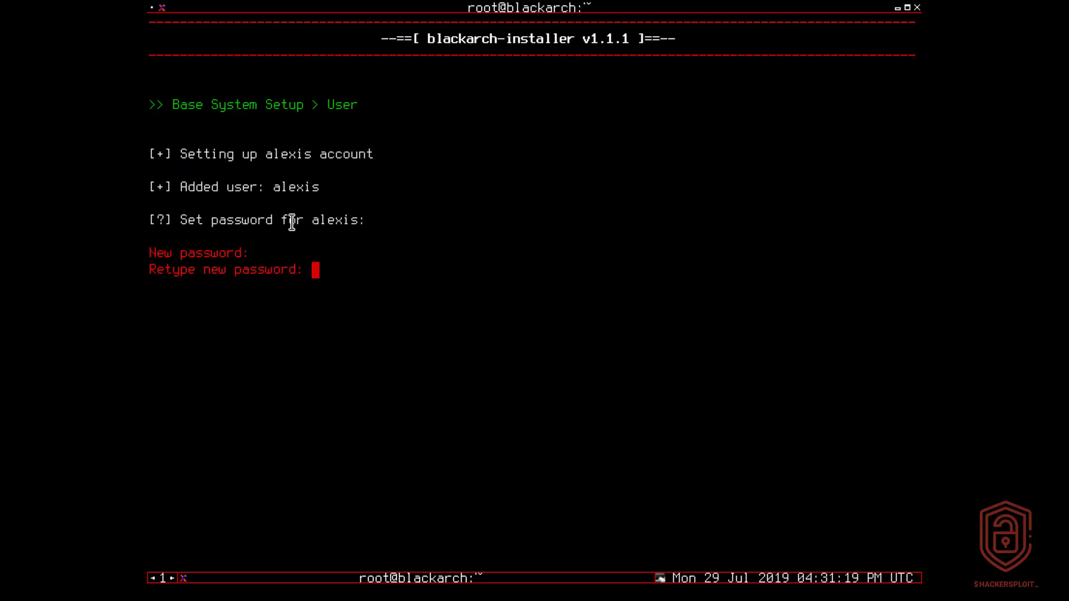
key(Return)
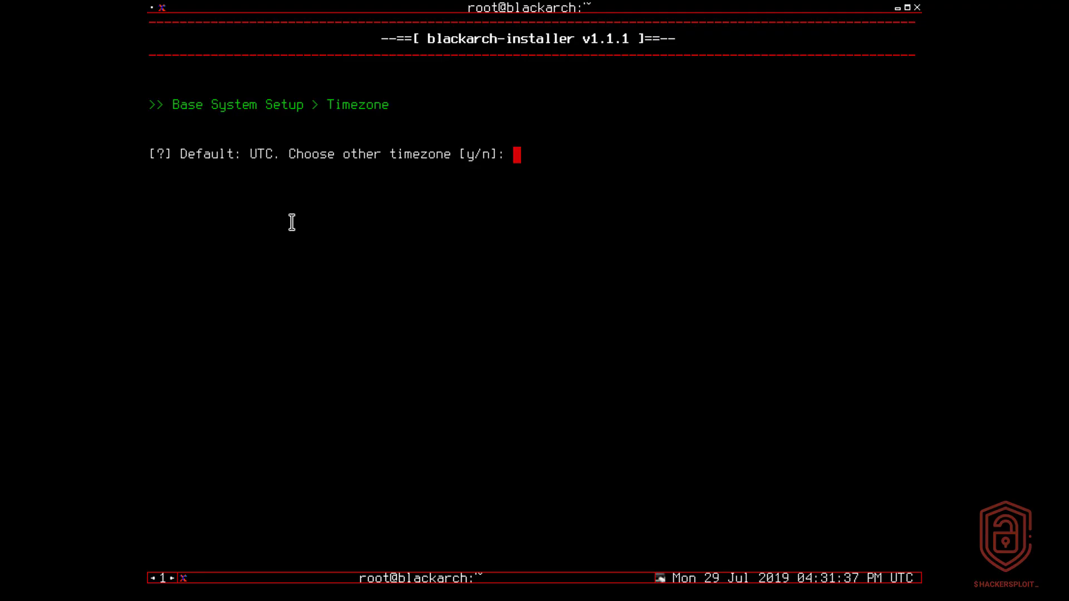
Choose to change the timezone and enter UTC from the Zone/SubZone list
text(y)
key(Return)
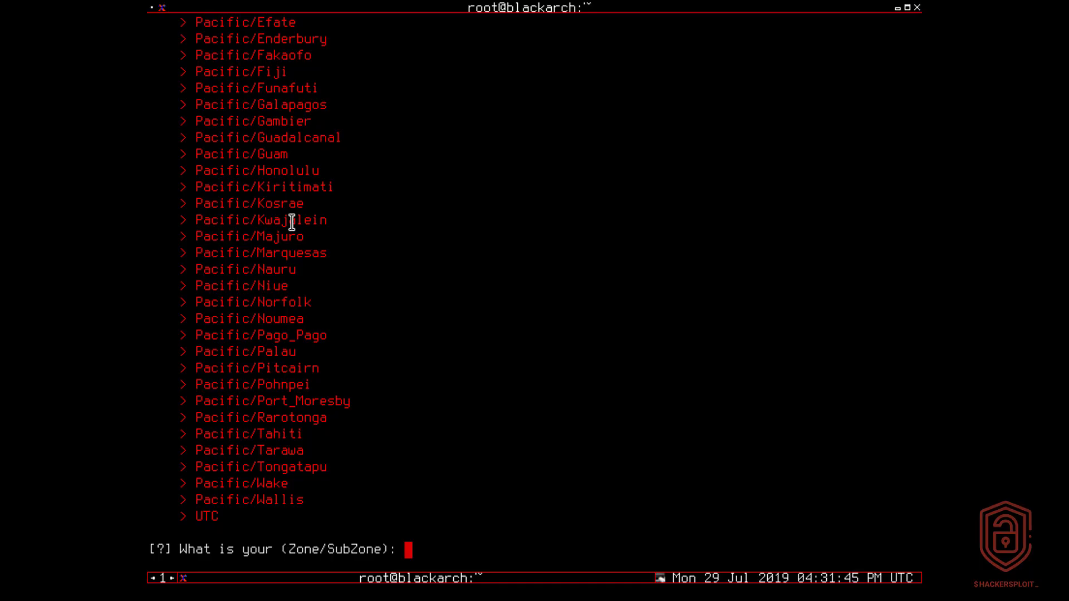
scroll(308, 257, up, 10)
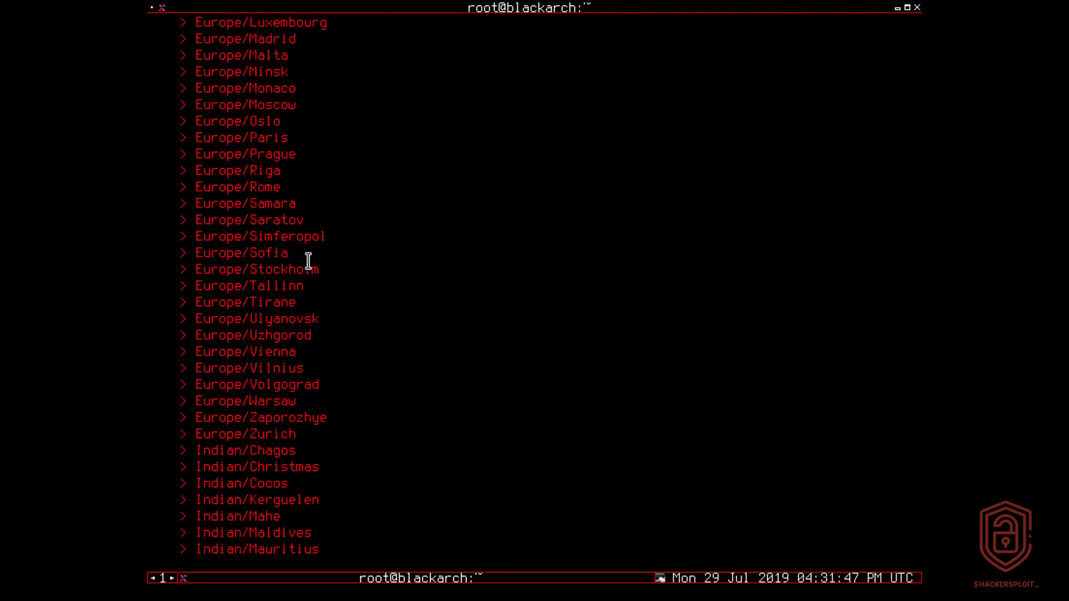
scroll(307, 261, up, 5)
scroll(308, 261, down, 15)
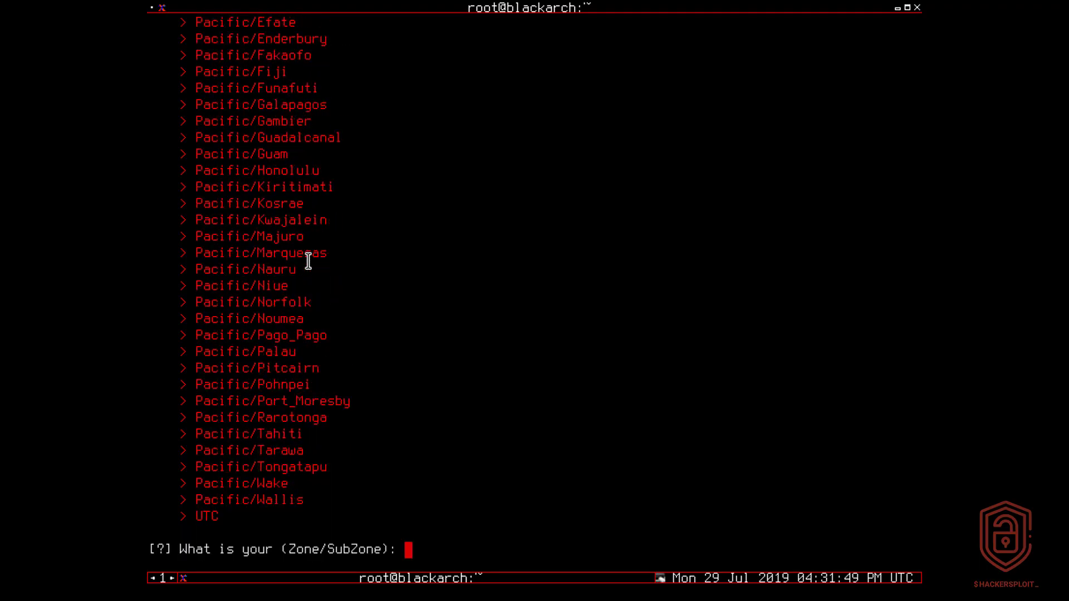
text(UTC)
key(Return)
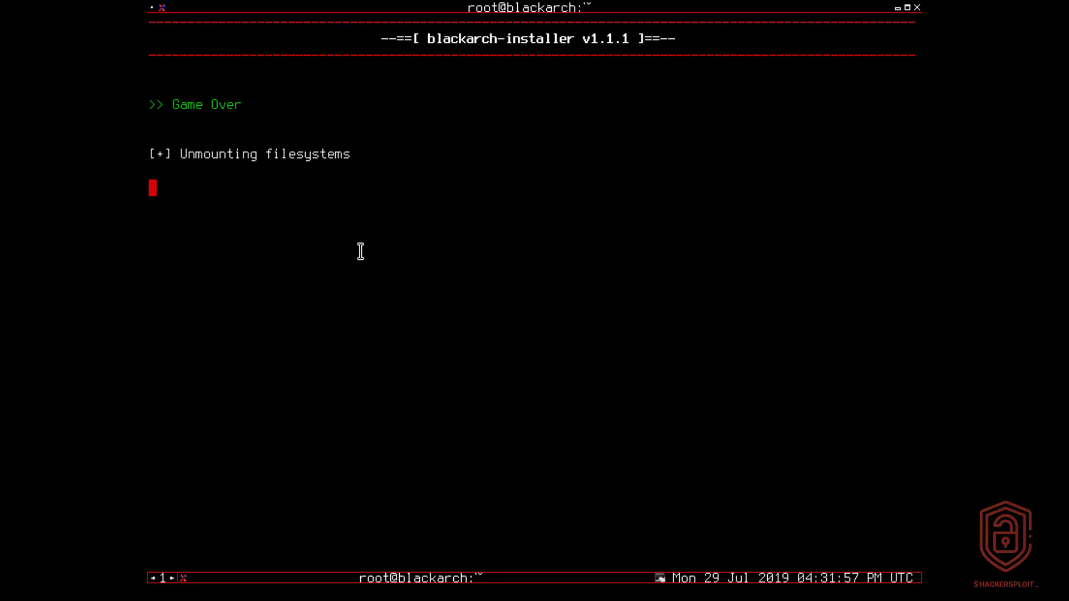
After the Game Over message, type reboot at the root prompt
drag(170, 104, 271, 129)
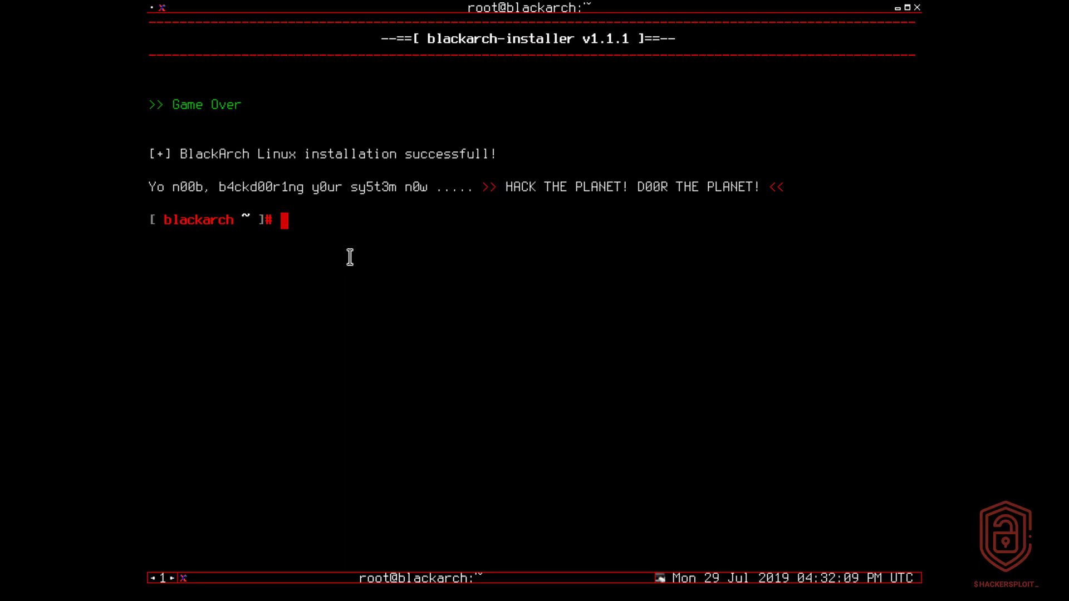
text(reboot)
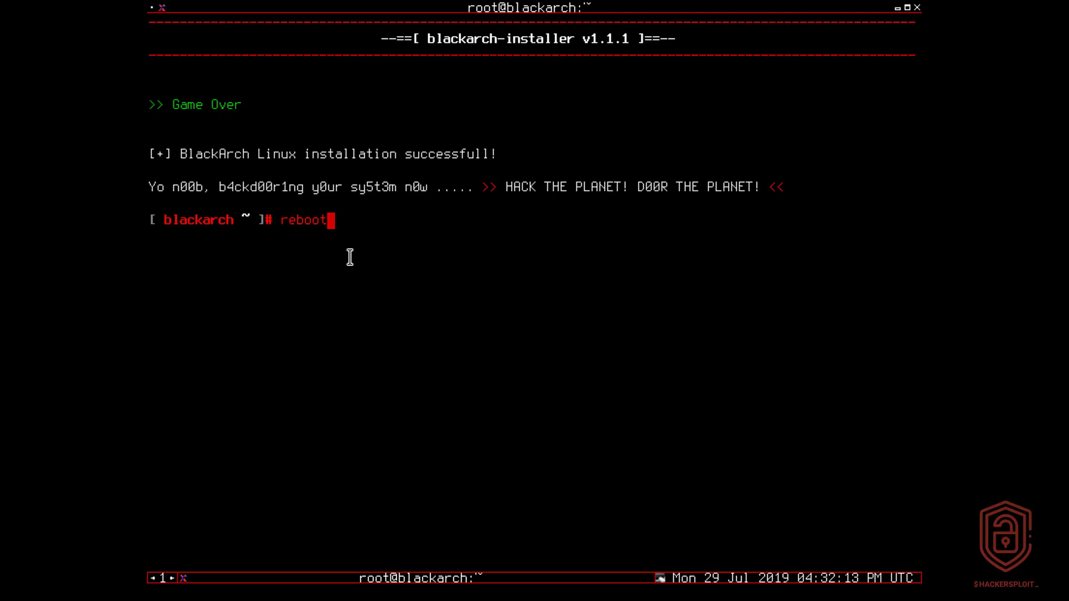
Run reboot and boot the BlackArch Linux entry from the GRUB menu
key(Return)
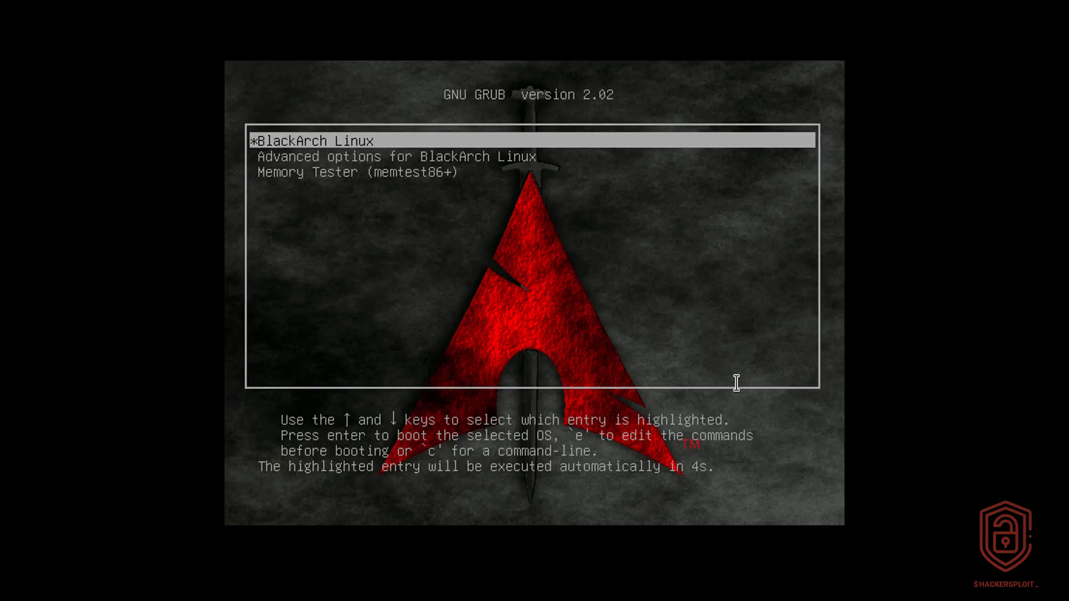
key(Down)
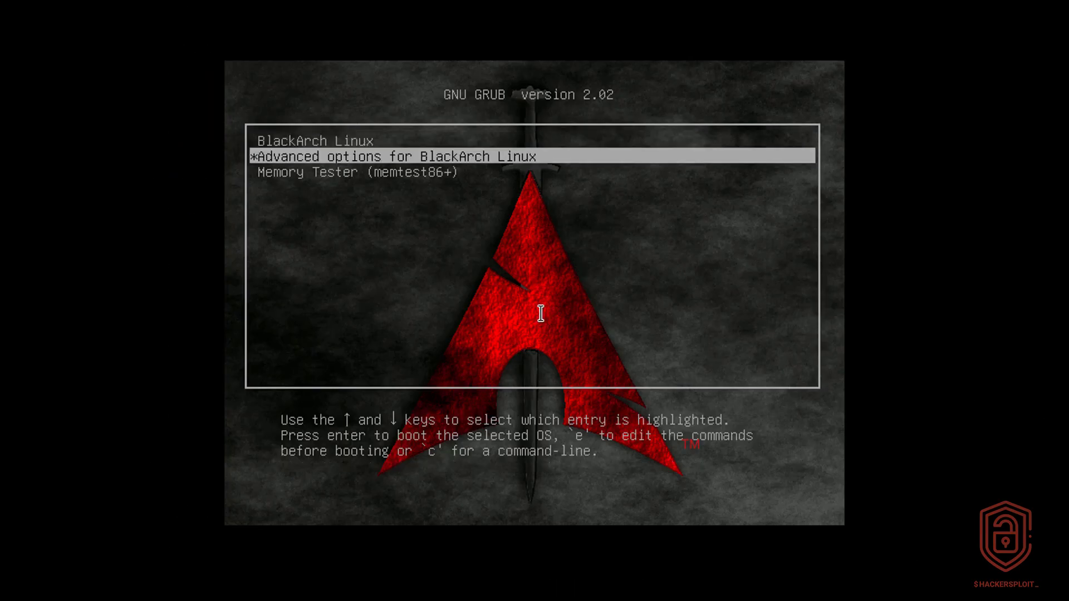
key(Up)
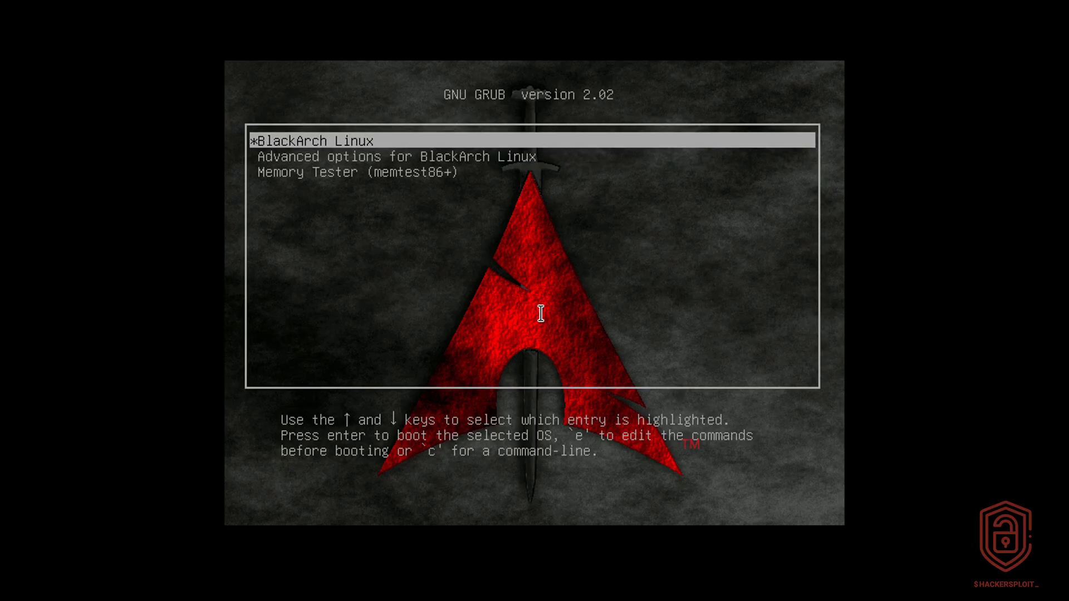
key(Return)
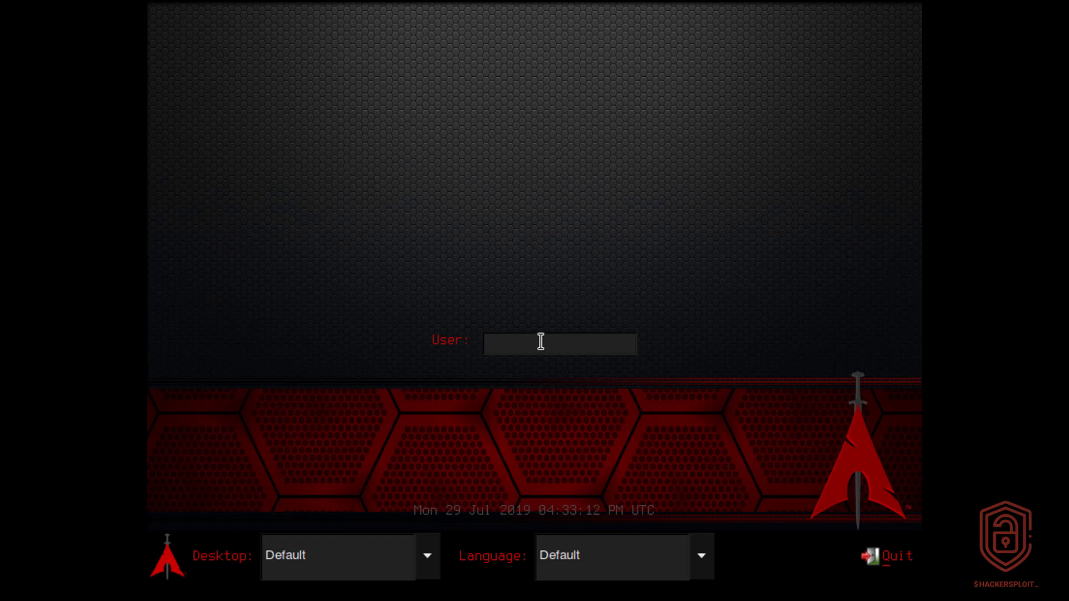
Log in as root with the root password
text(root)
key(Return)
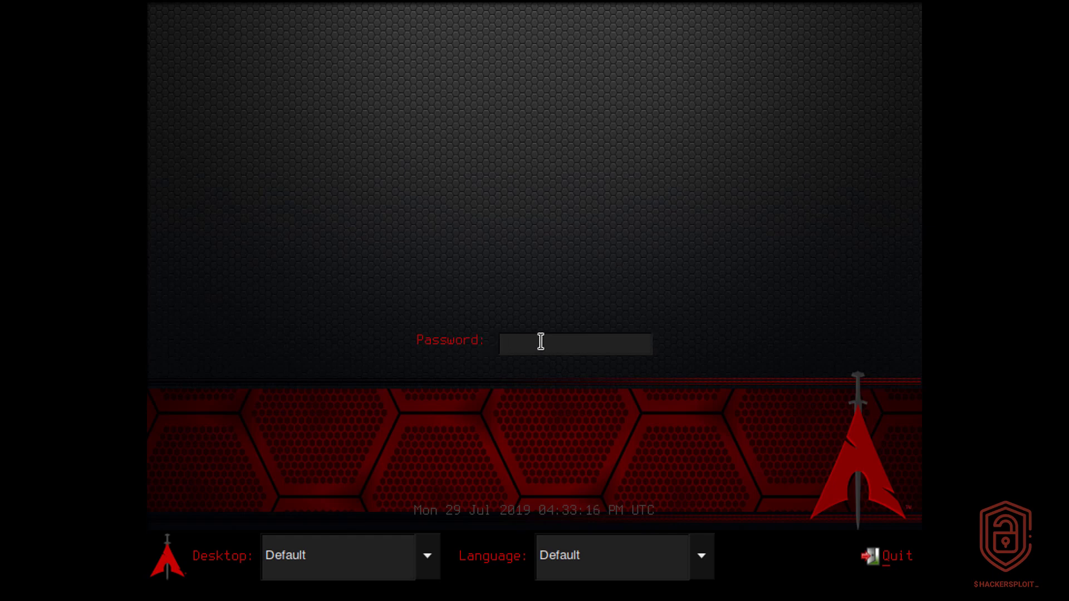
text(blackarch)
key(Return)
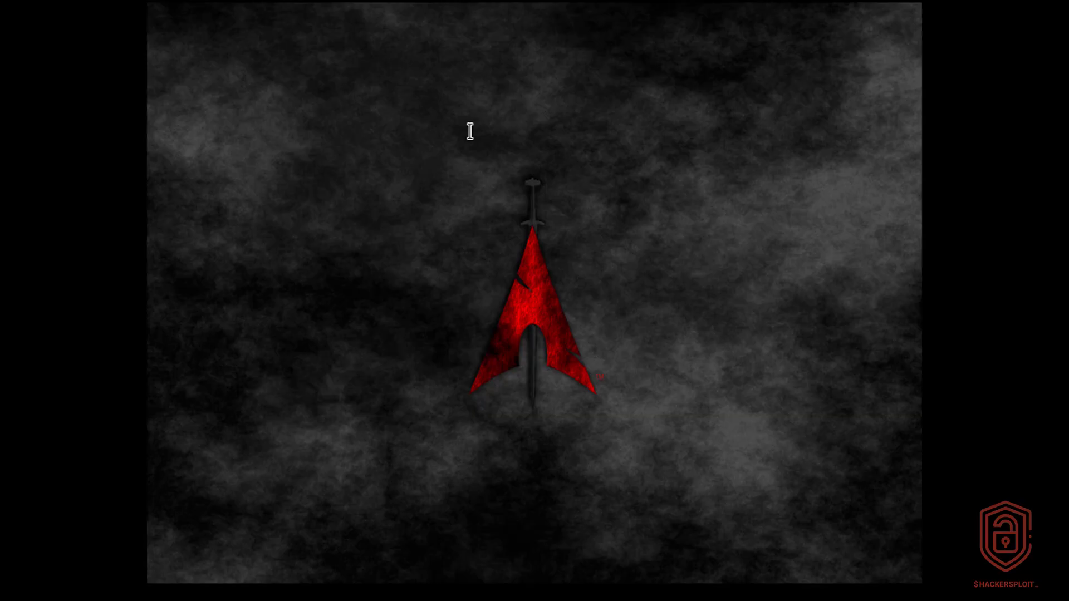
Launch an xterm terminal from the Fluxbox desktop menu
right_click(485, 168)
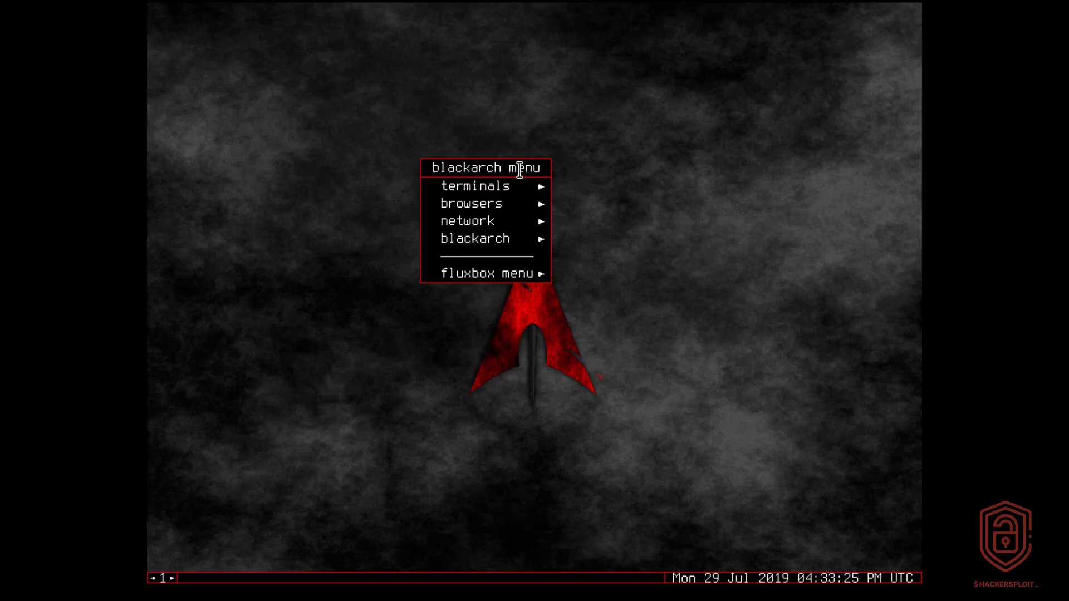
mouse_move(510, 188)
click(646, 186)
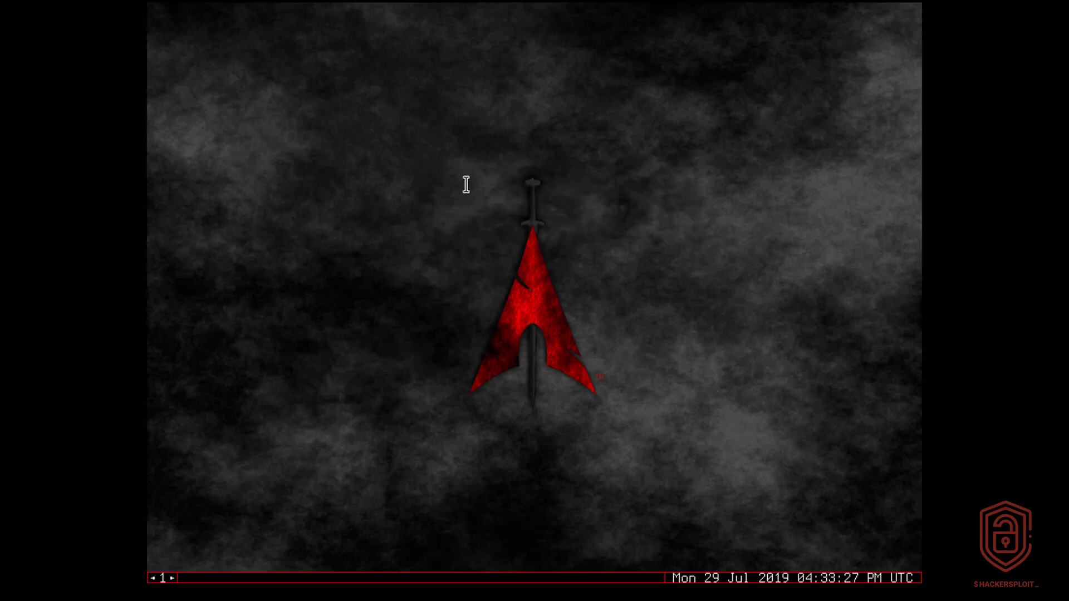
Run fdisk -l, highlight the boot, swap and root partition rows, and centre the terminal
text(fdisk -l)
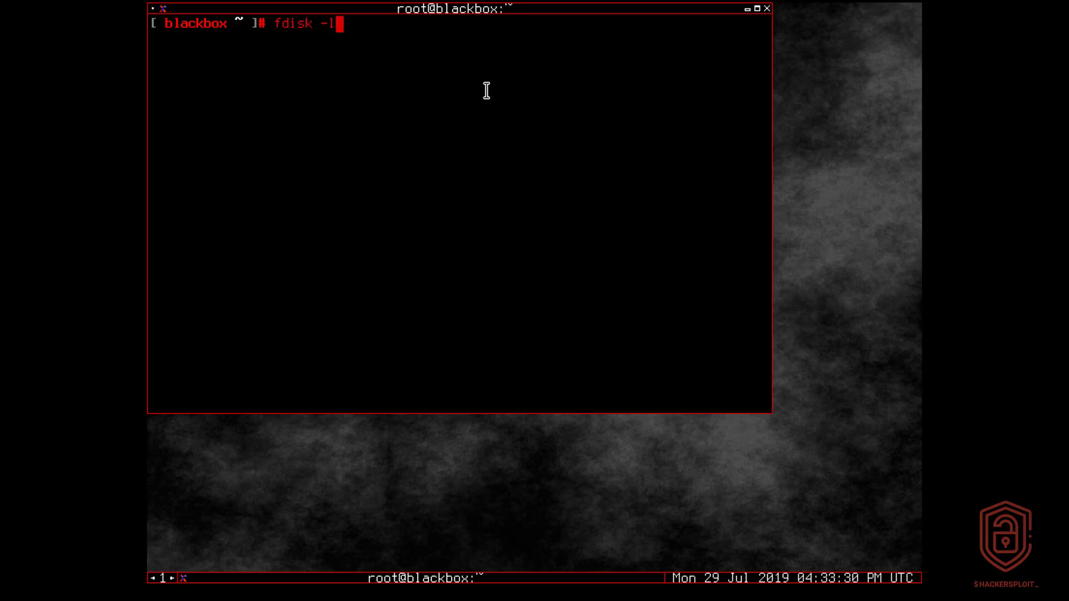
key(Return)
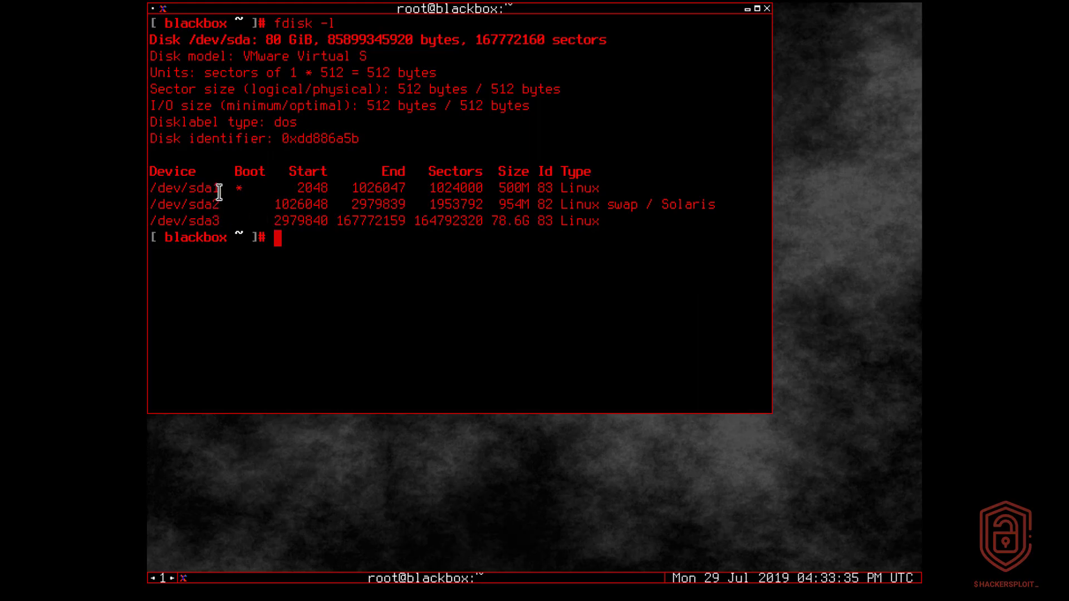
mouse_move(220, 189)
mouse_down()
mouse_move(369, 184)
mouse_move(218, 191)
mouse_up()
drag(444, 200, 483, 206)
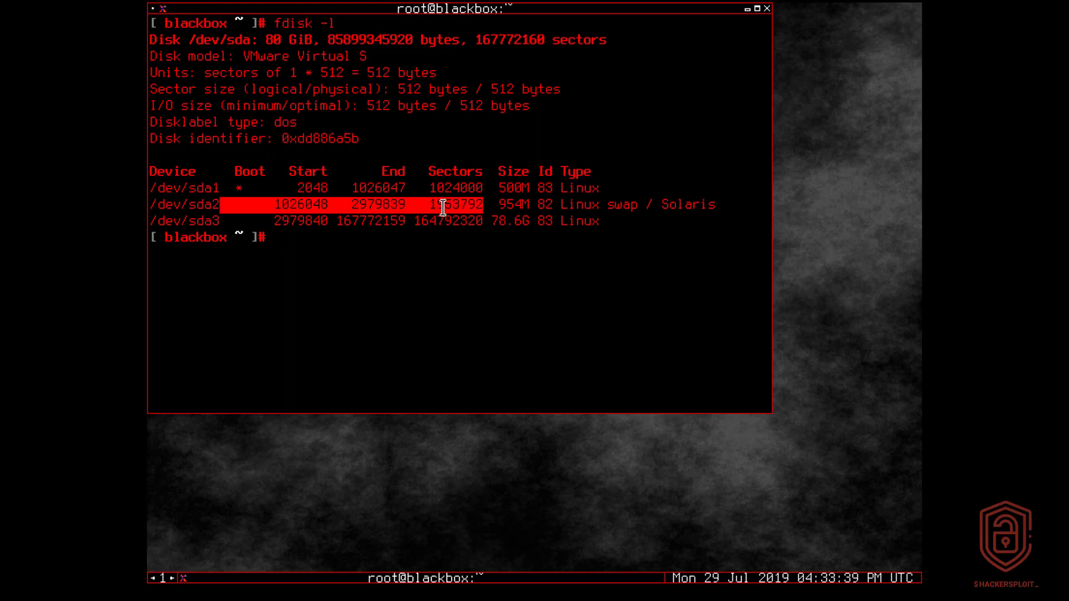
click(324, 226)
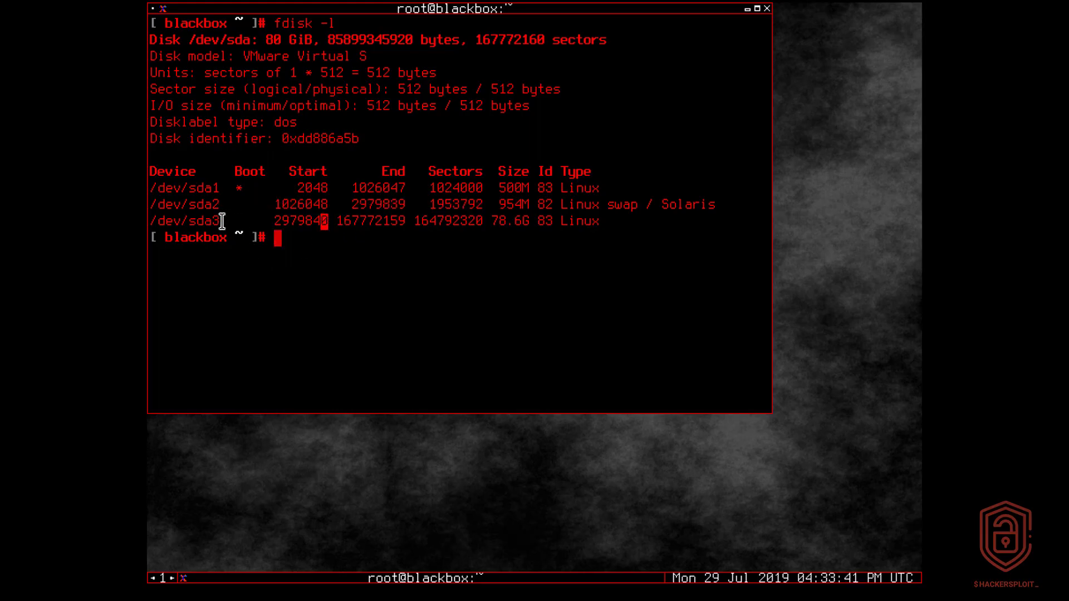
drag(221, 222, 595, 222)
click(425, 275)
drag(498, 11, 577, 89)
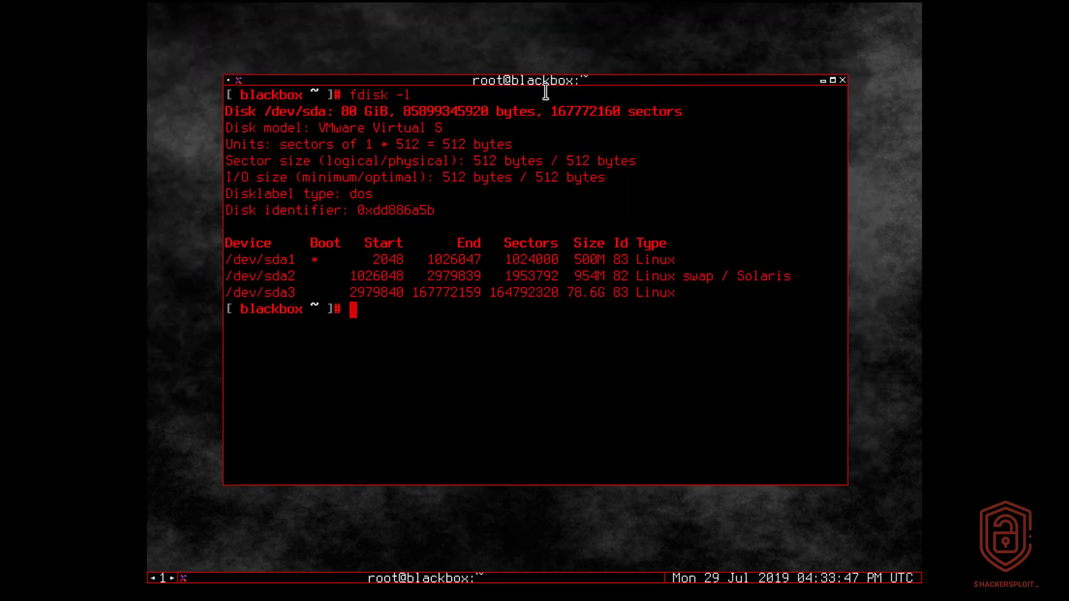